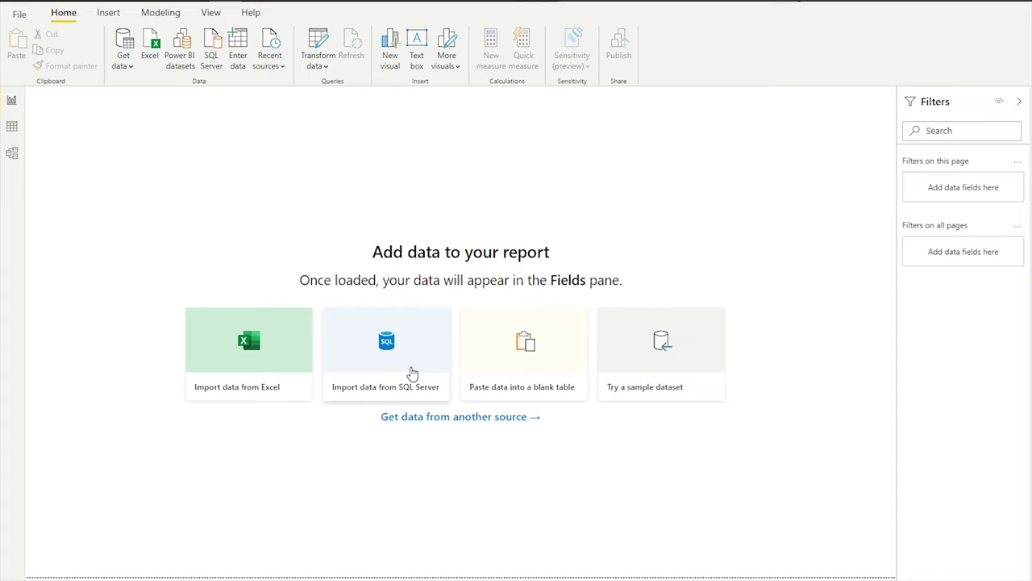
Step: Import the Excel workbook 'PowerBI Sample File' from the Desktop
left_click(253, 355)
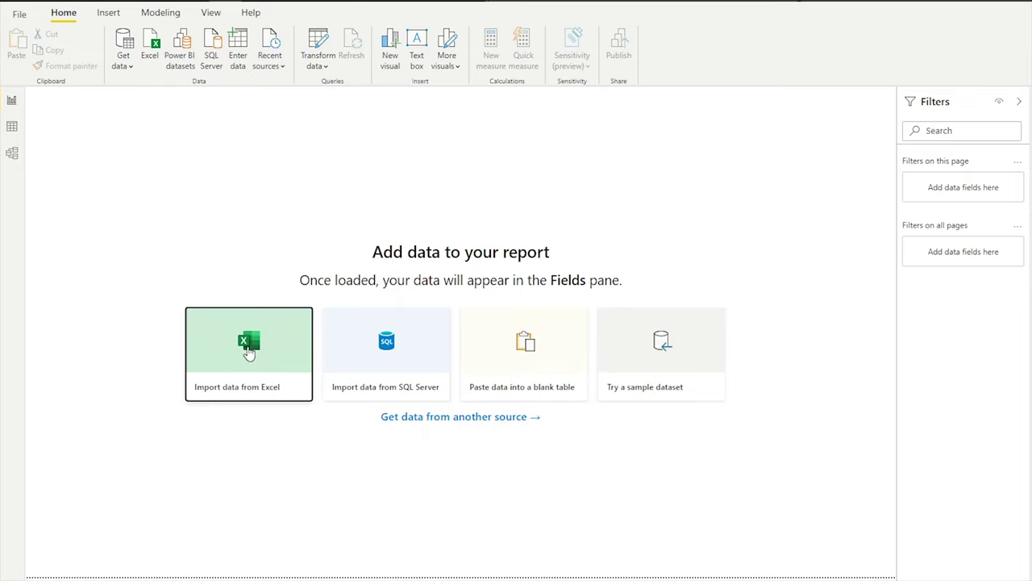
left_click(125, 69)
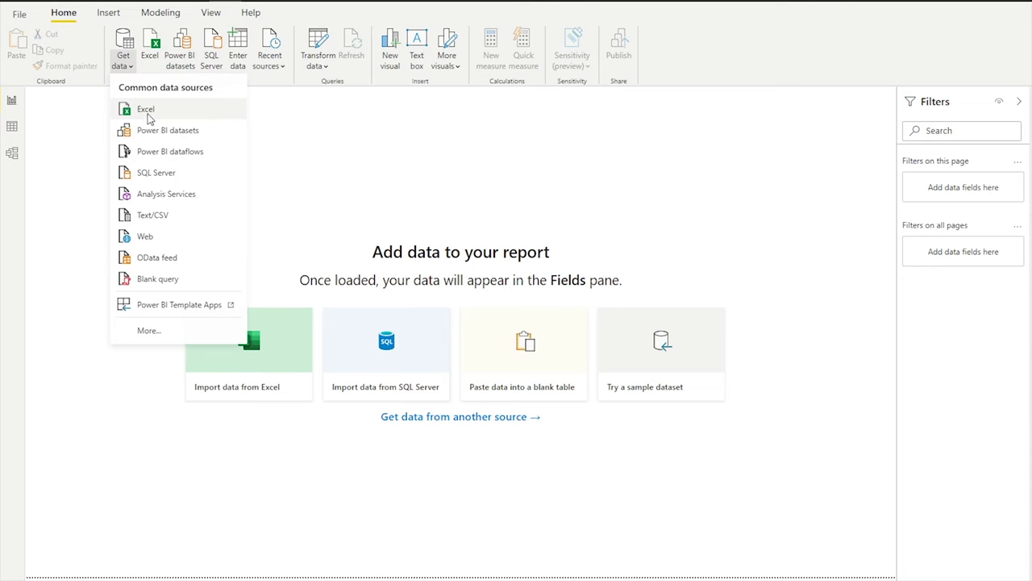
left_click(147, 107)
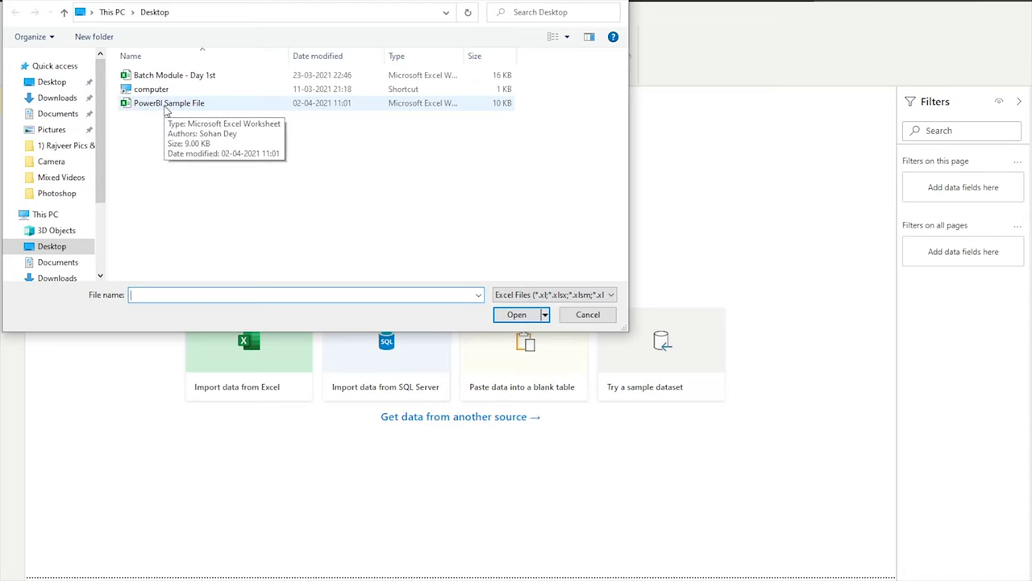
left_click(166, 104)
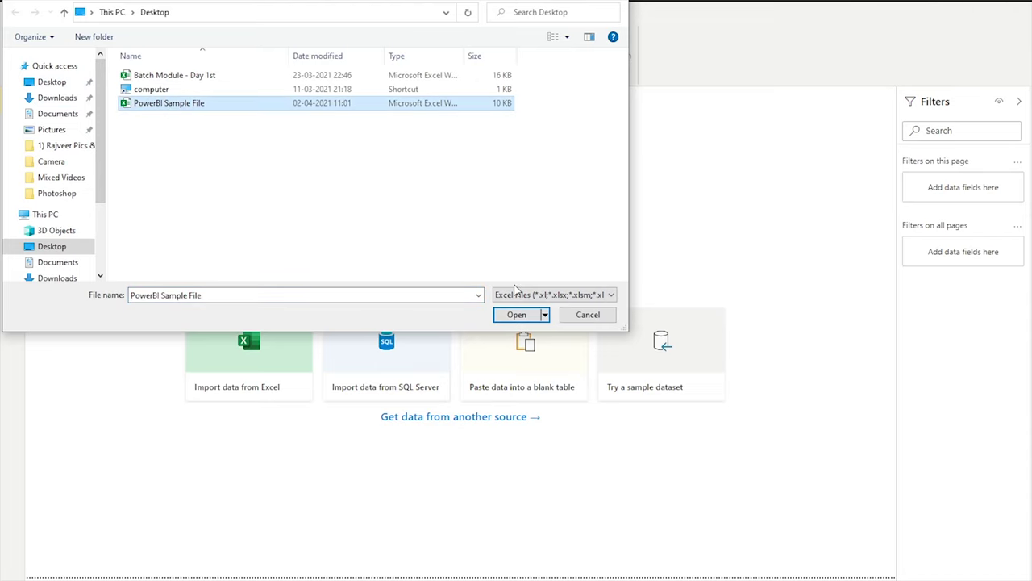
left_click(519, 316)
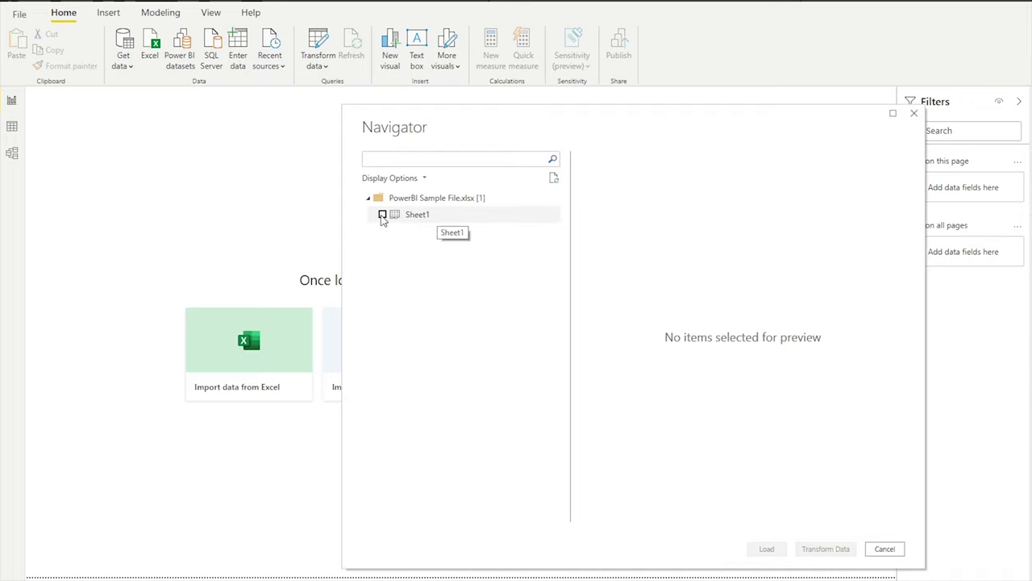
Step: Tick Sheet1 in Navigator, check its preview, and load it into the report
left_click(383, 215)
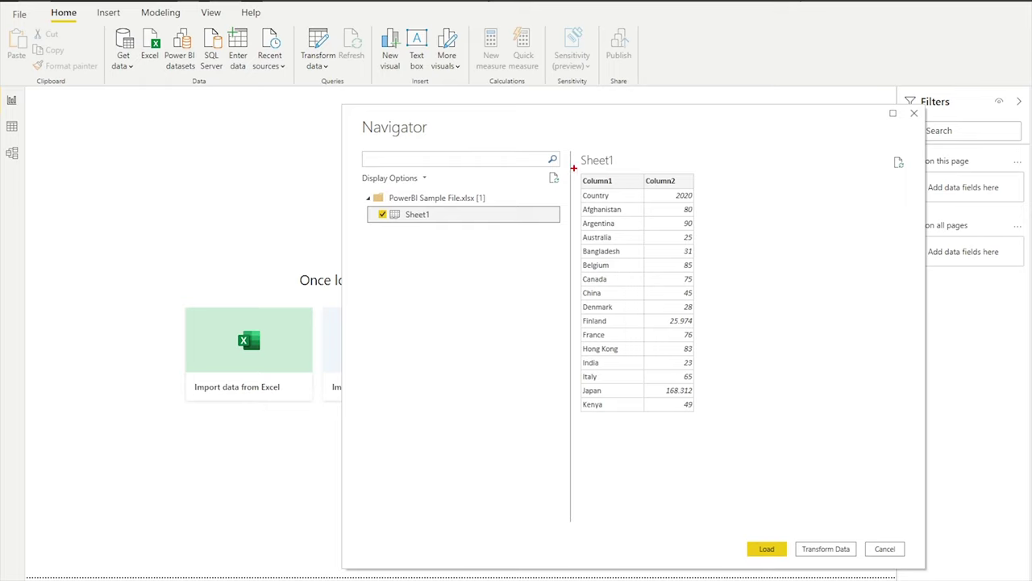
left_click_drag(574, 168, 706, 417)
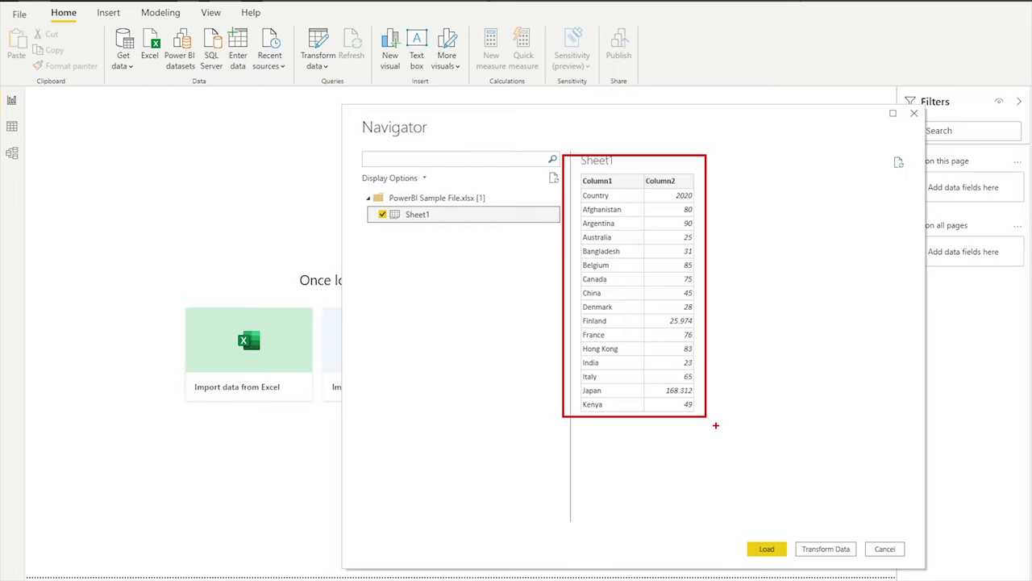
key("Escape")
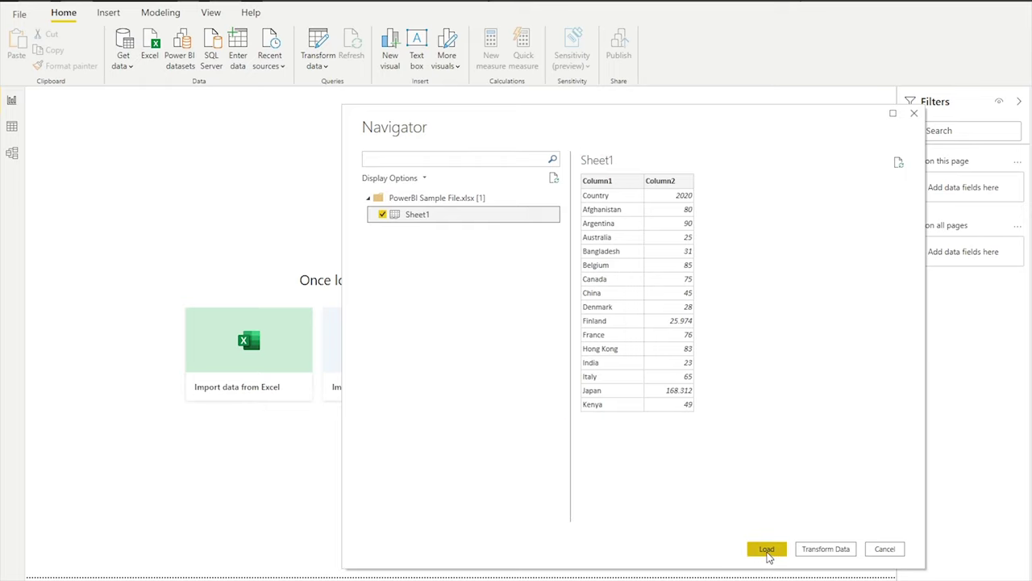
left_click(767, 551)
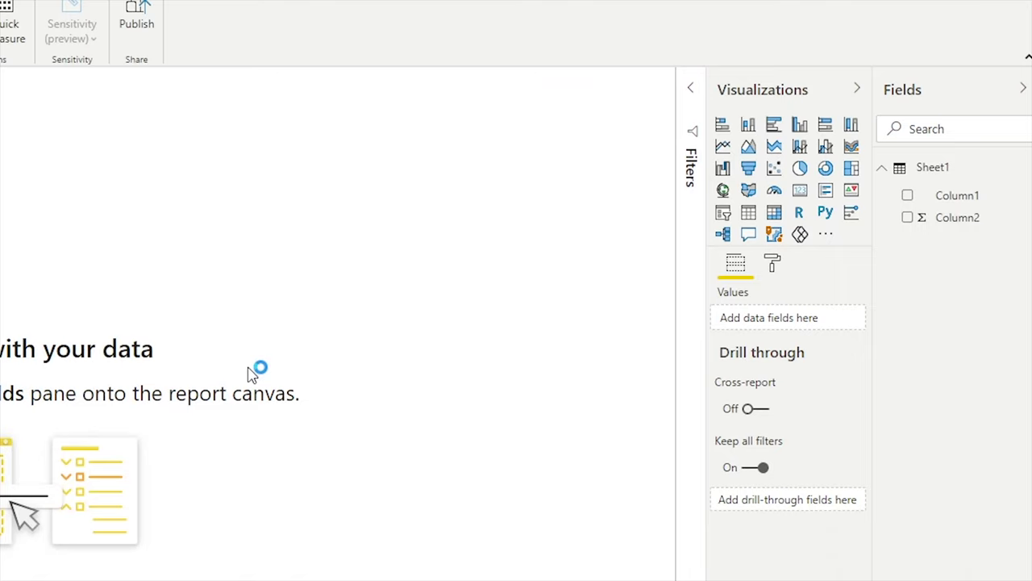
left_click_drag(868, 131, 1018, 270)
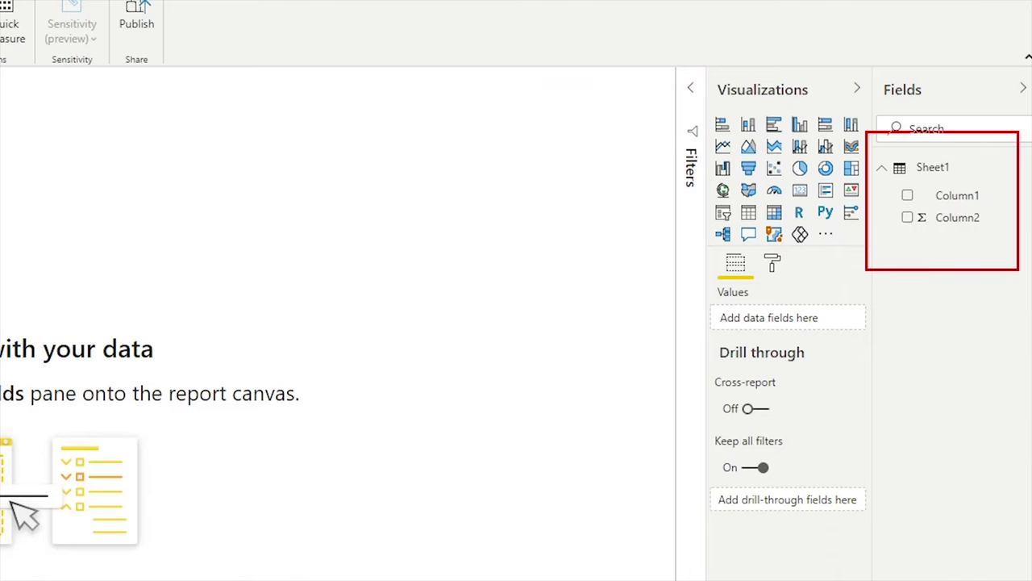
left_click_drag(919, 179, 1006, 208)
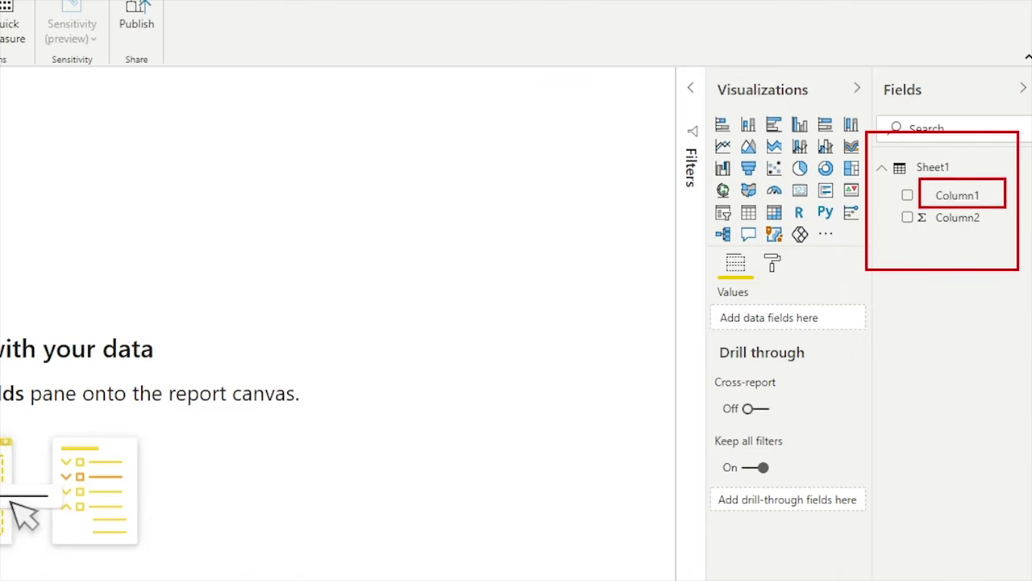
left_click_drag(904, 209, 1002, 233)
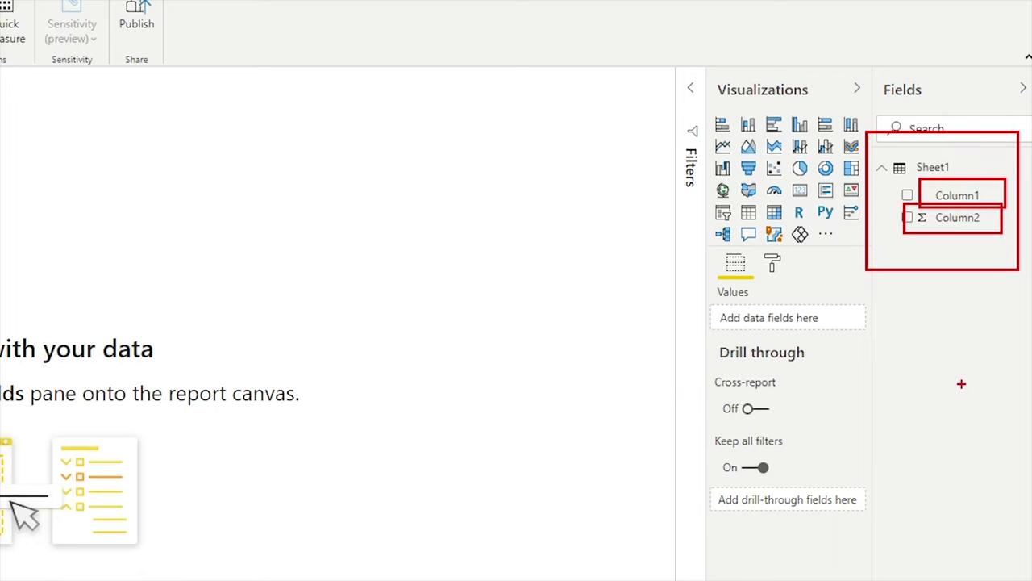
key("Escape")
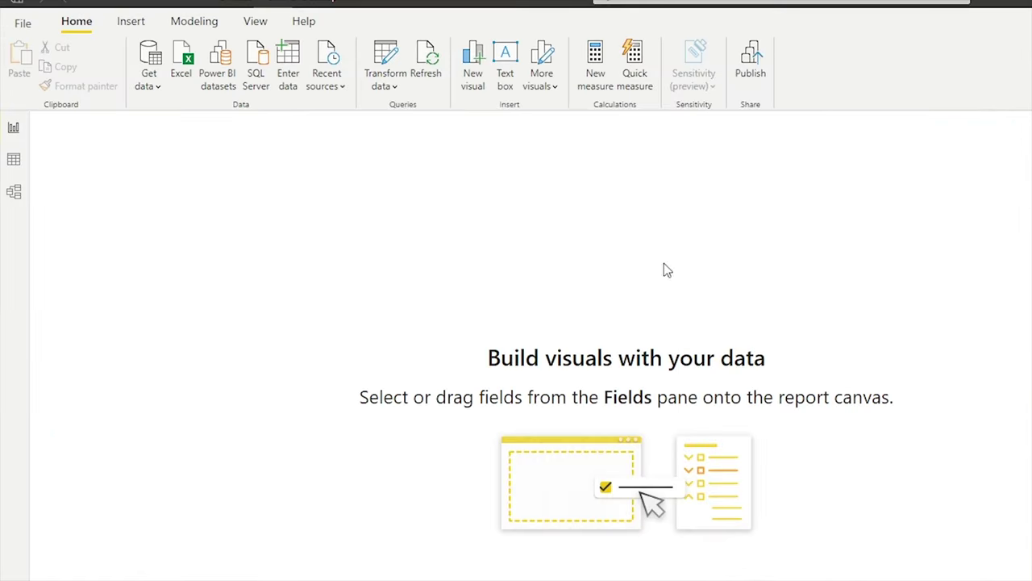
Step: Open the Sheet1 query in Power Query Editor through Transform data
left_click(396, 89)
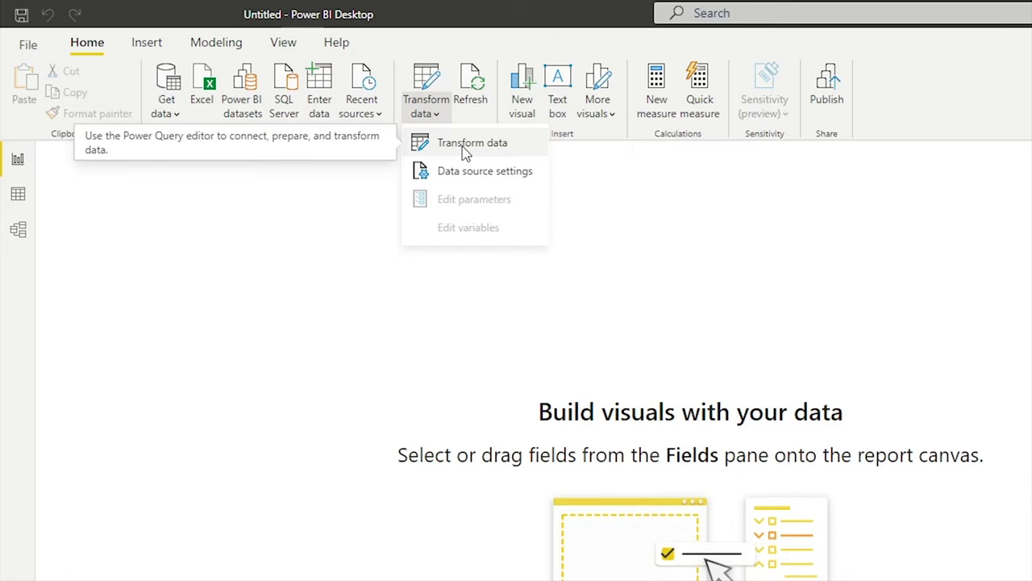
left_click(464, 150)
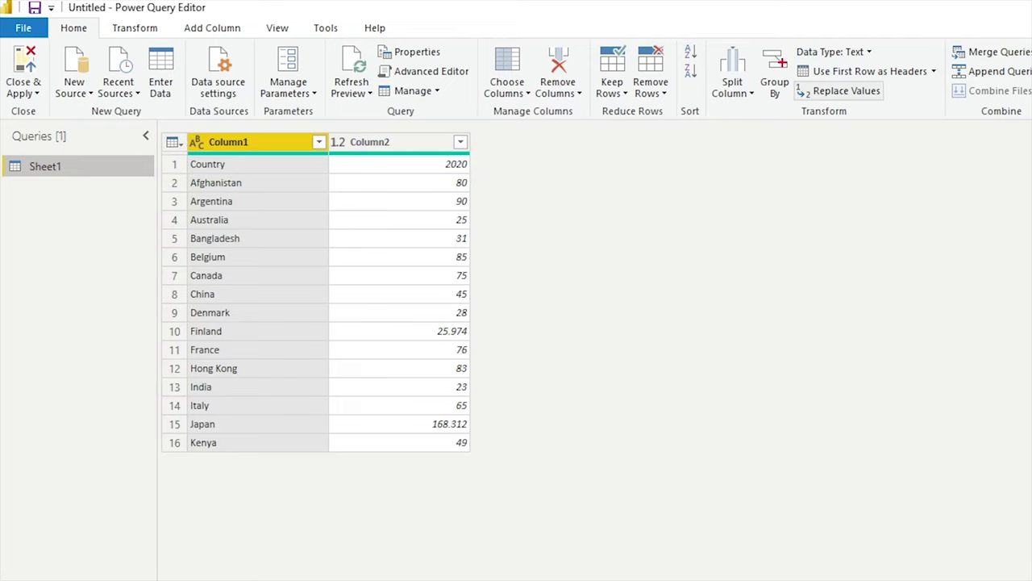
Step: Promote the first row to Country and 2020 headers, then Close & Apply
left_click(888, 72)
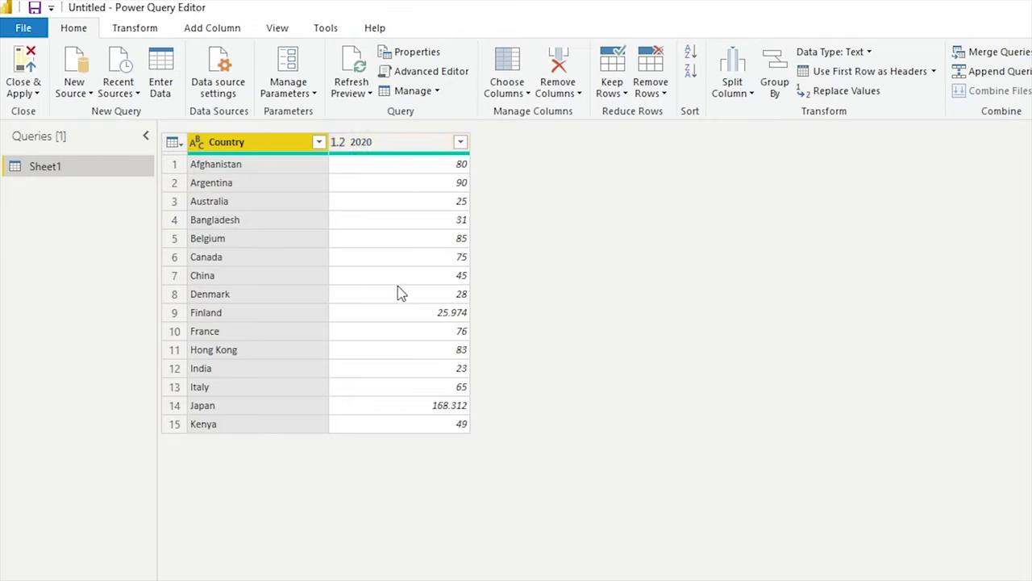
left_click(25, 94)
left_click(60, 112)
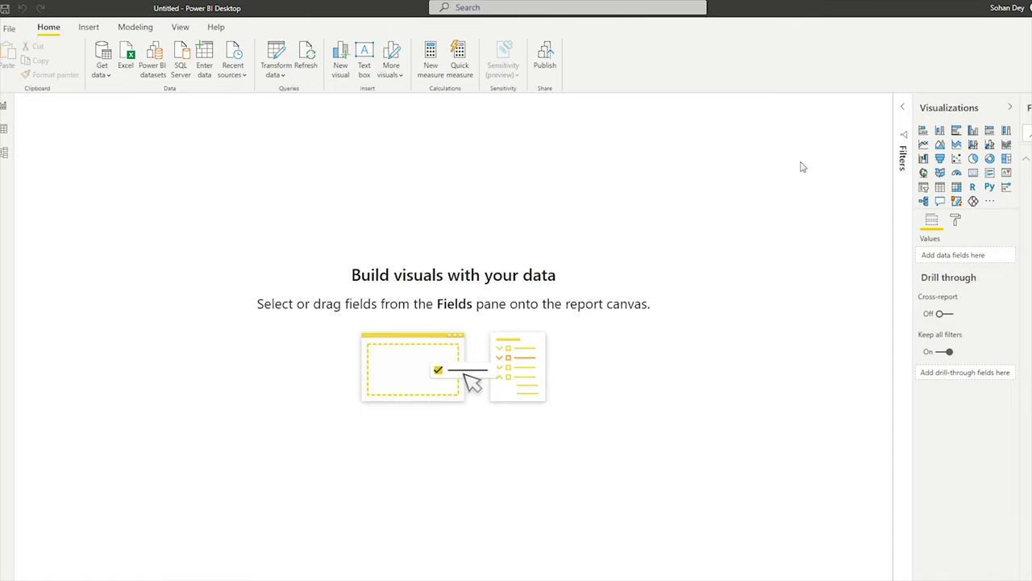
Step: Add an enlarged stacked column chart with Country on the axis and 2020 as values
left_click(940, 131)
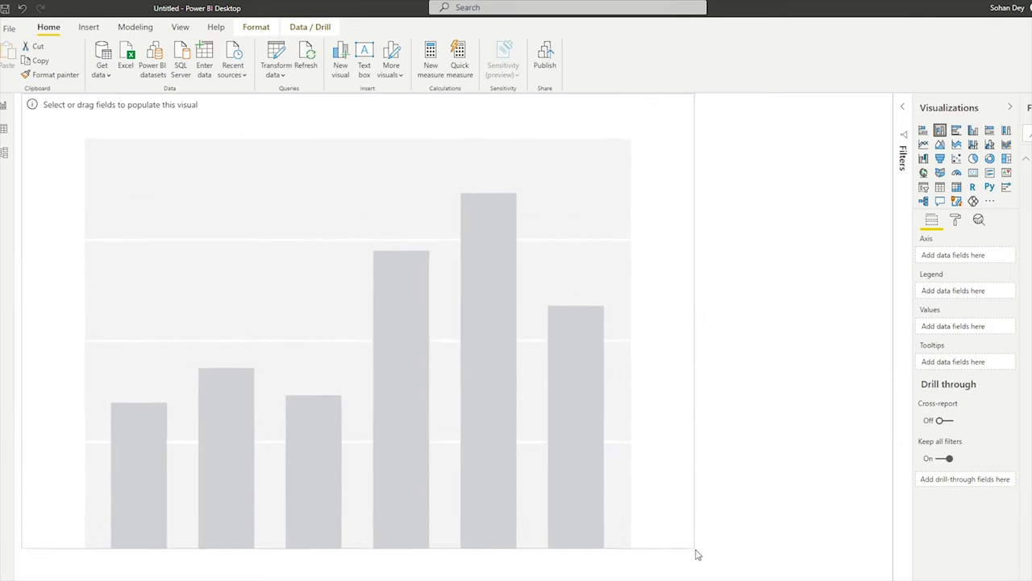
left_click_drag(211, 282, 651, 514)
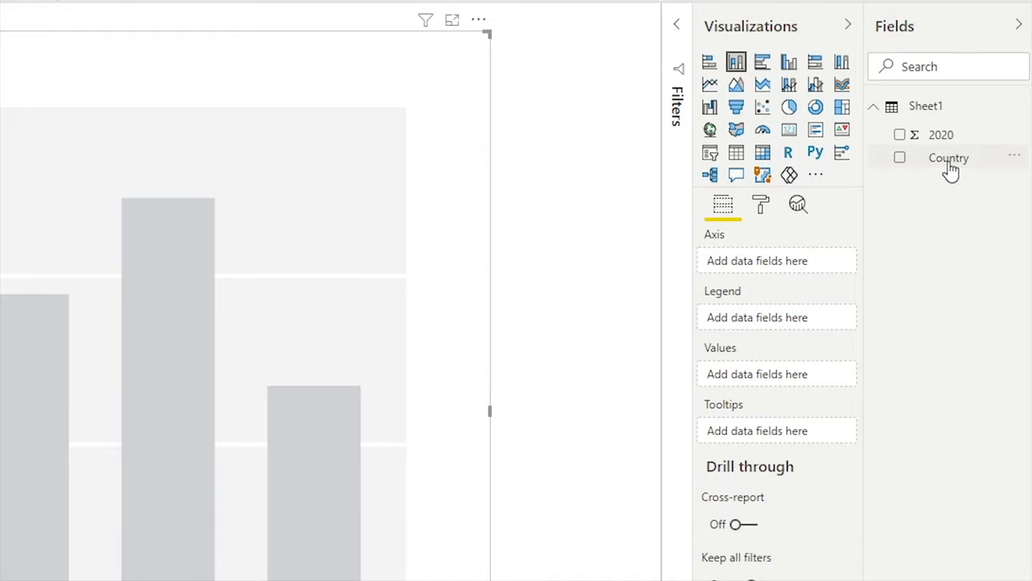
left_click_drag(949, 161, 774, 266)
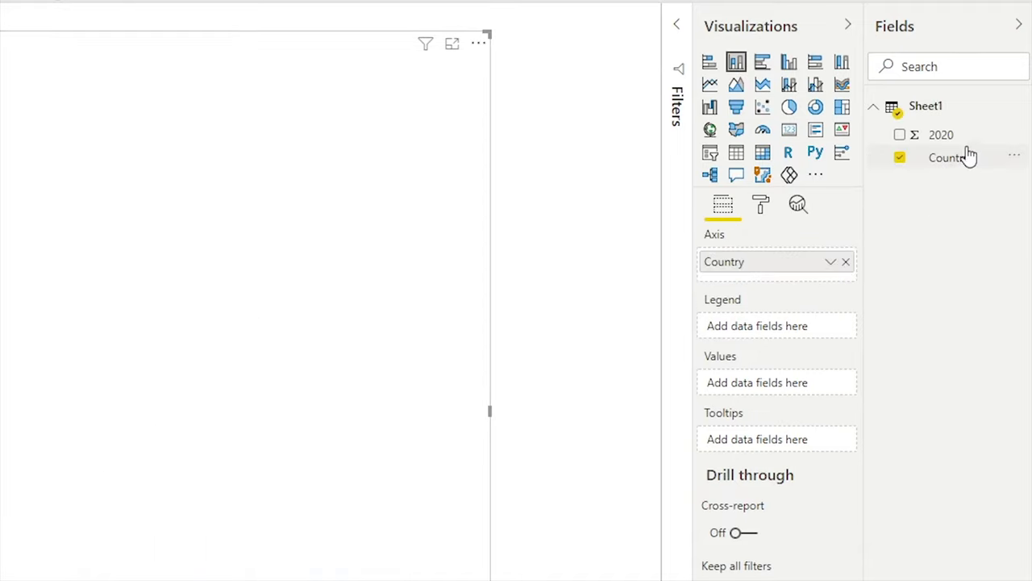
mouse_move(940, 137)
left_mouse_down()
mouse_move(788, 396)
mouse_move(766, 391)
left_mouse_up()
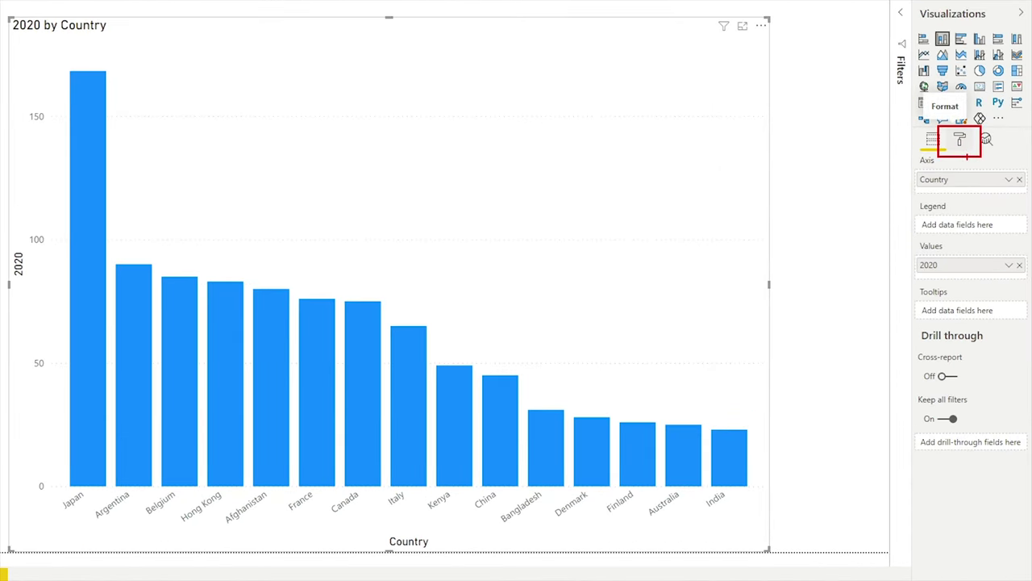
Step: Turn on data labels so each bar shows its 2020 value, Japan 168 to India 23
left_click(964, 144)
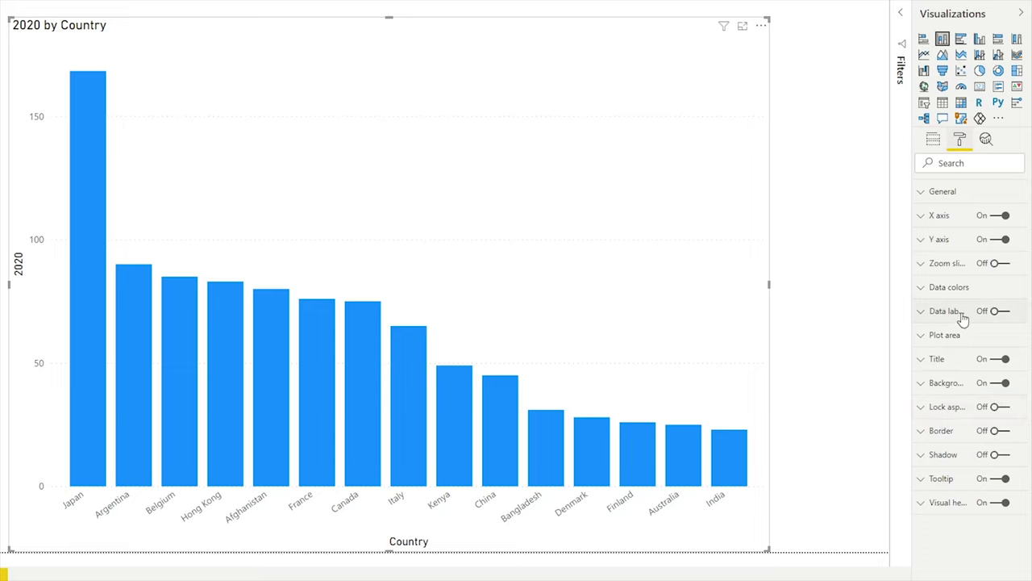
left_click(1005, 312)
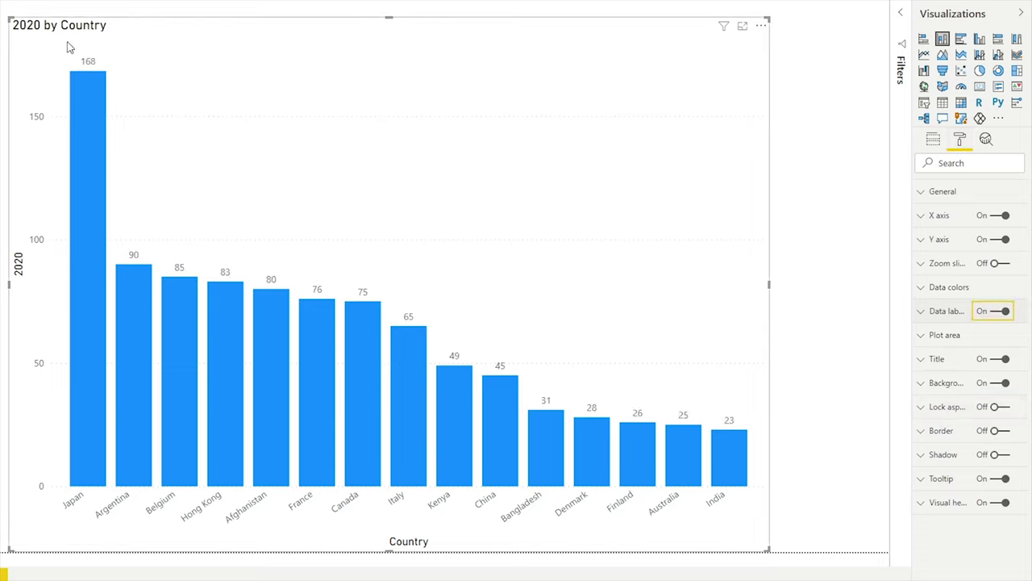
left_click_drag(67, 41, 112, 82)
mouse_move(116, 238)
left_mouse_down()
mouse_move(147, 284)
mouse_move(201, 277)
mouse_move(255, 288)
mouse_move(737, 441)
left_mouse_up()
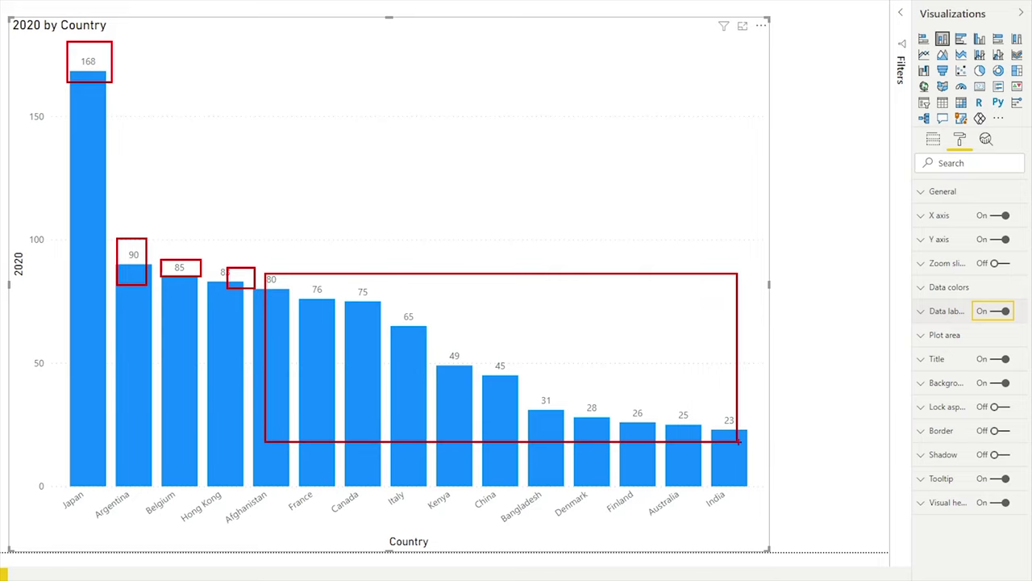
key("Escape")
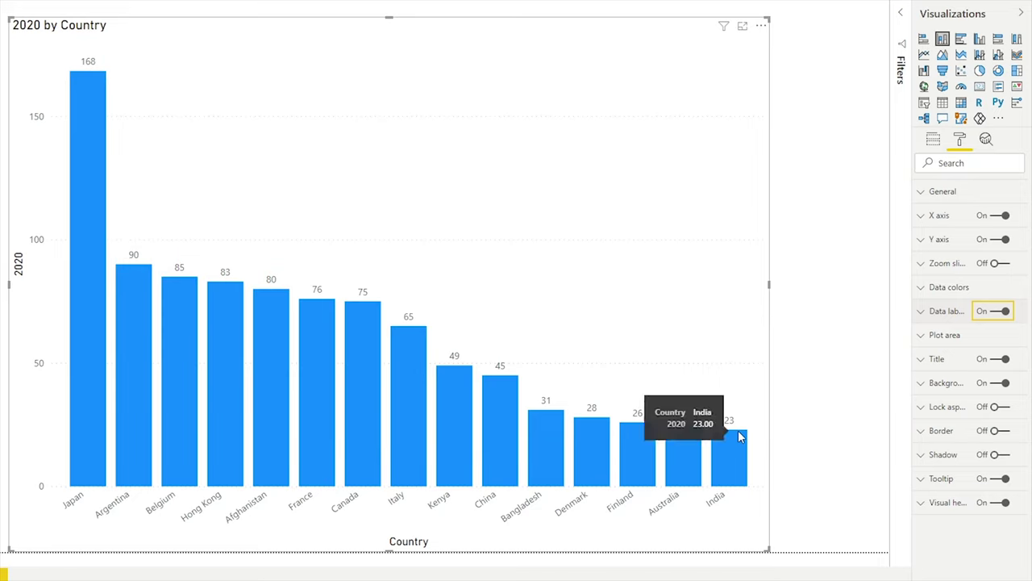
left_click(934, 139)
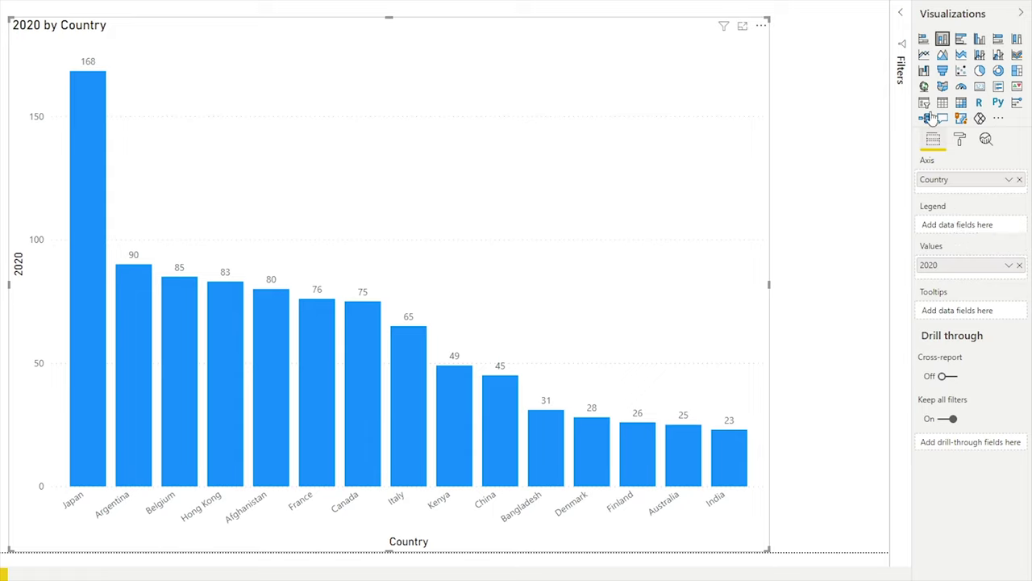
key("ctrl+2")
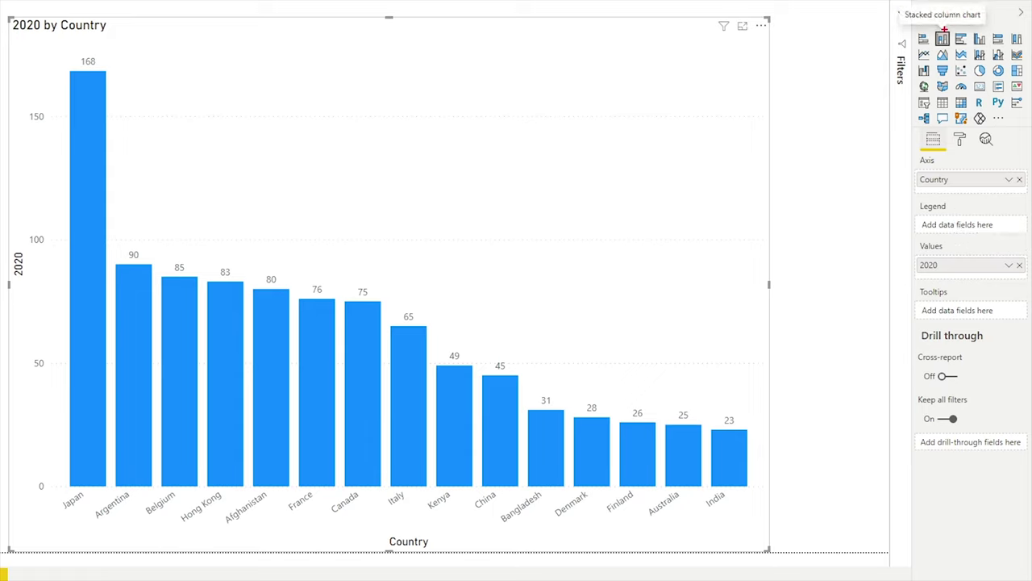
left_click_drag(928, 27, 960, 48)
key("Escape")
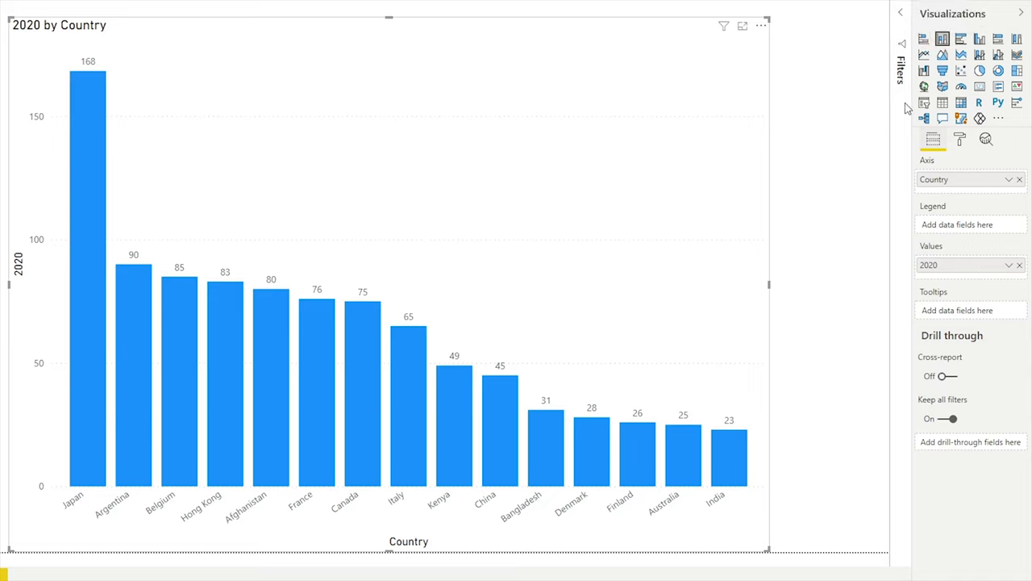
left_click(961, 39)
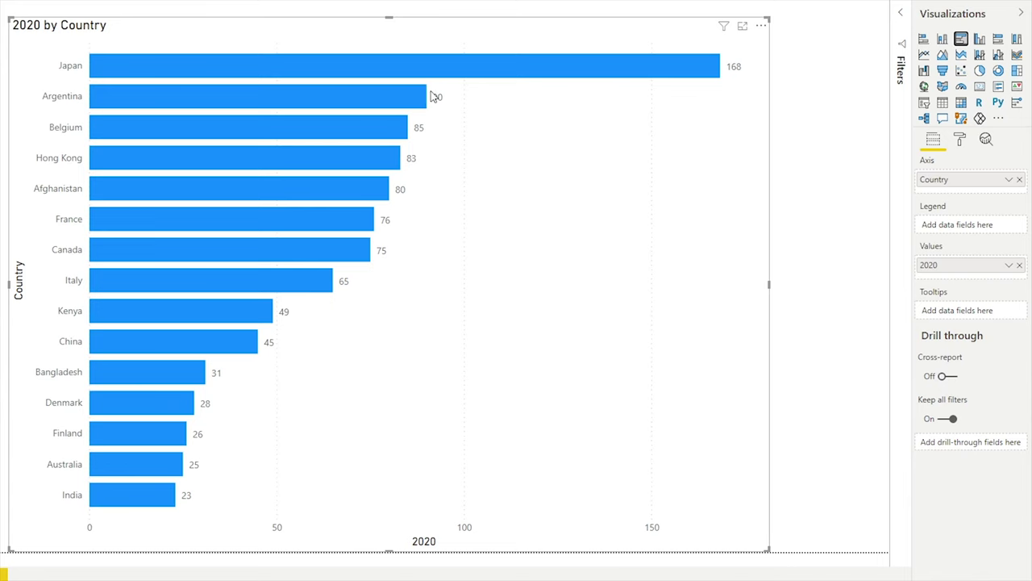
left_click(979, 40)
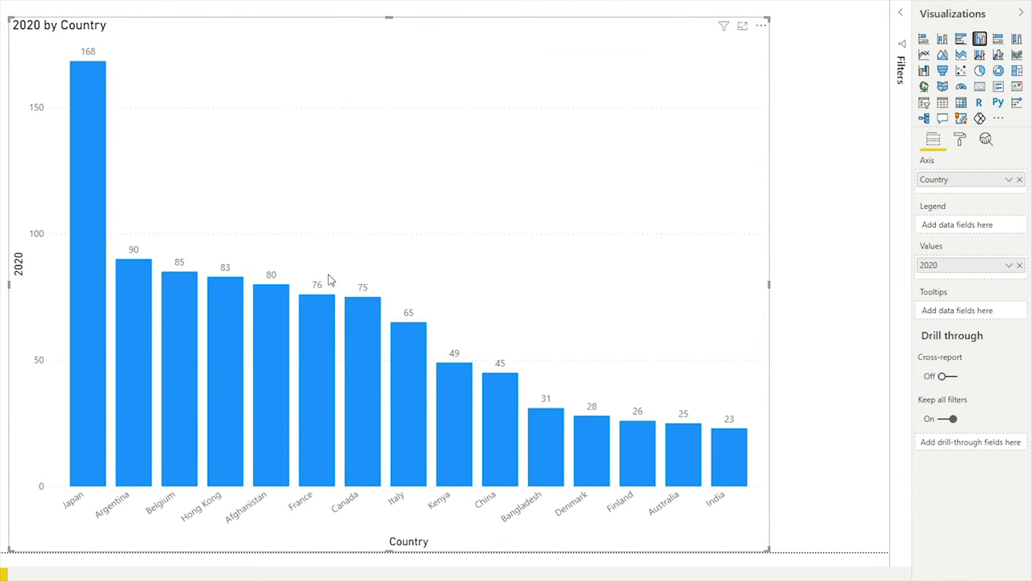
left_click(999, 40)
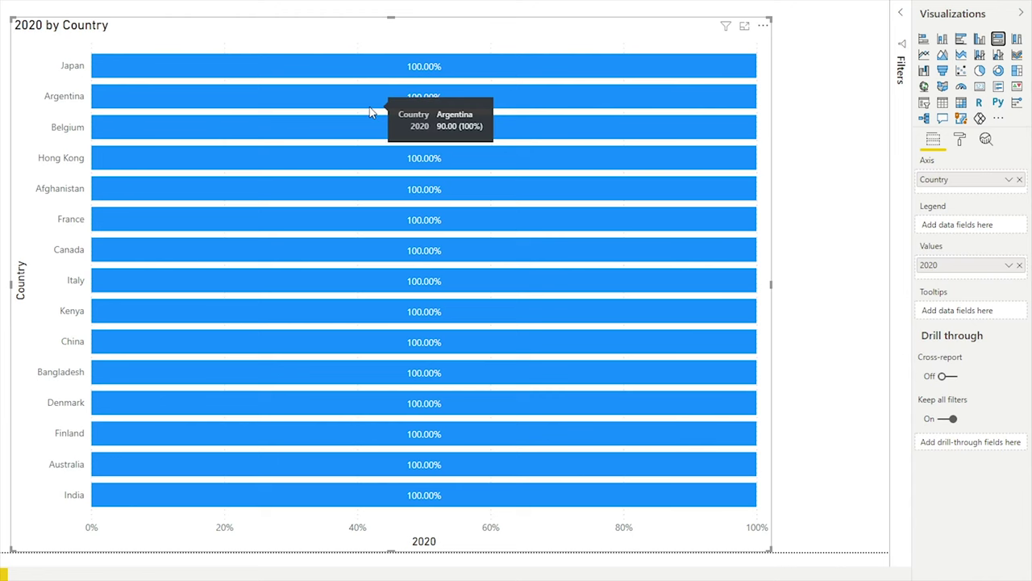
mouse_move(508, 141)
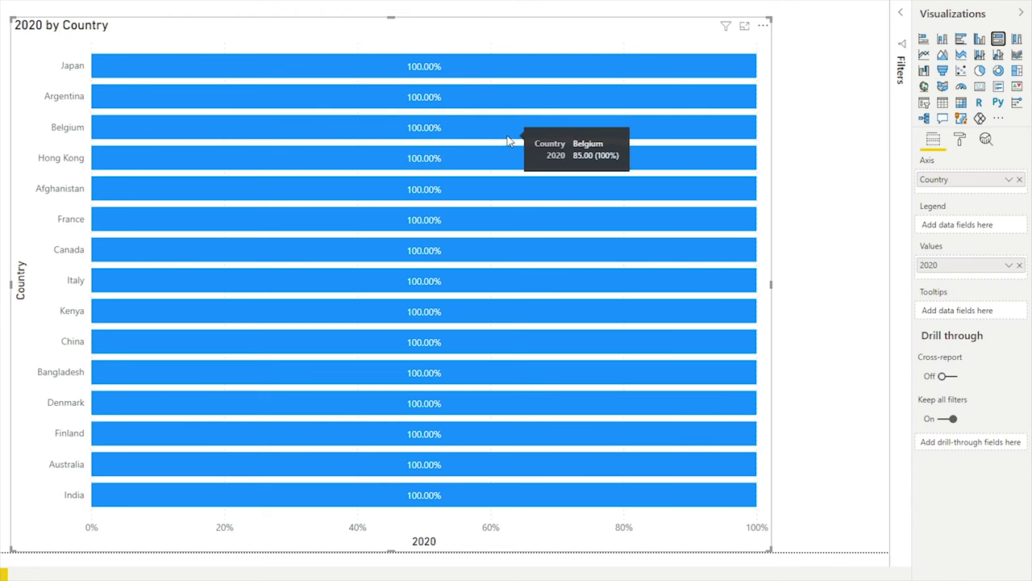
left_click(1017, 41)
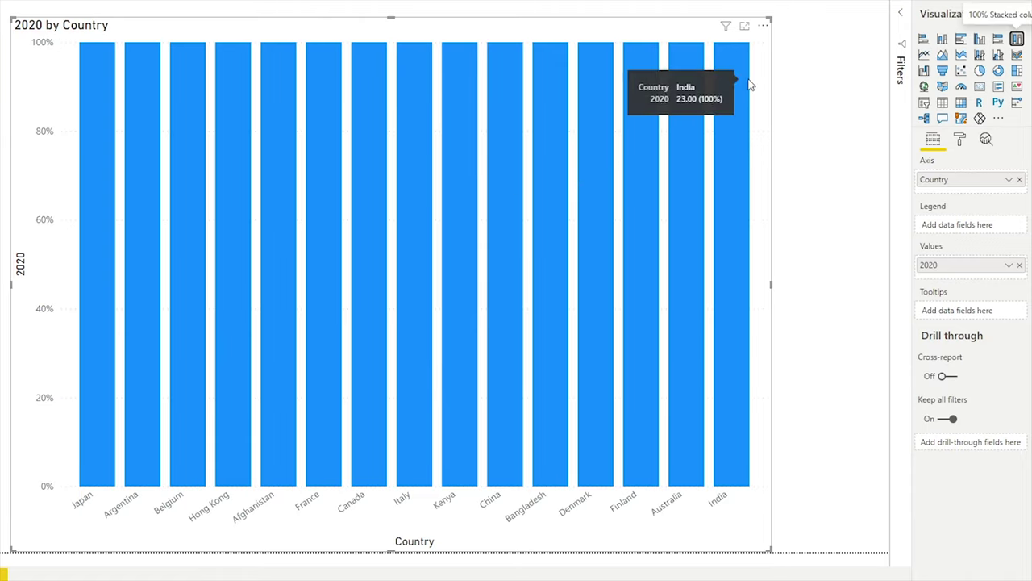
left_click(942, 41)
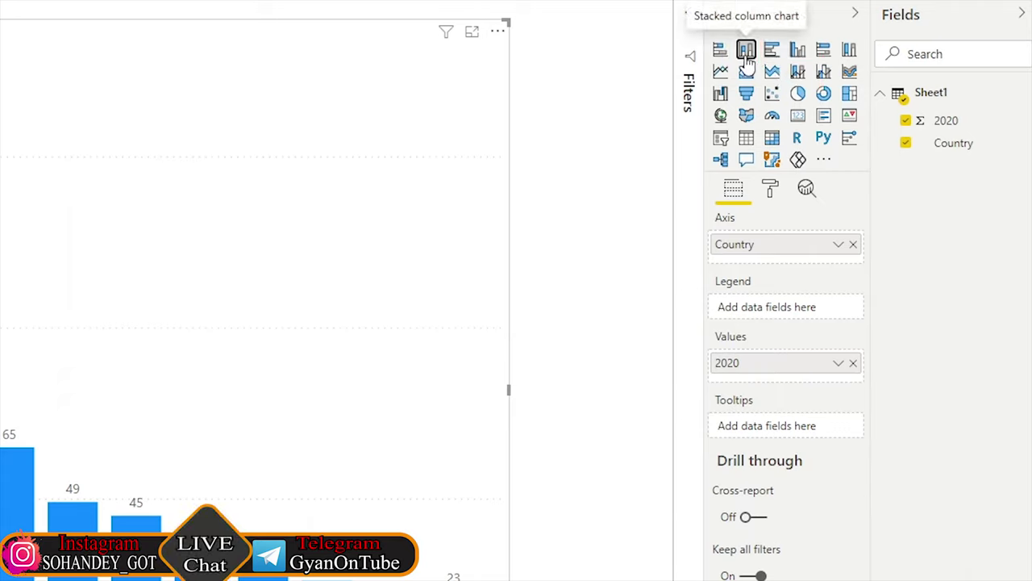
Step: Change the visual to a line and stacked column chart
left_click(798, 75)
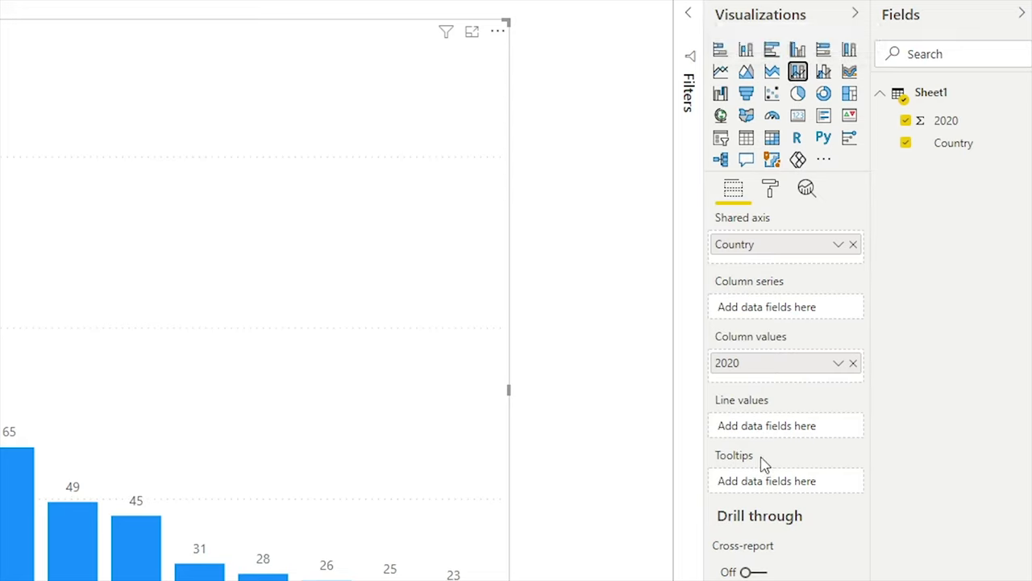
left_click_drag(687, 381, 888, 453)
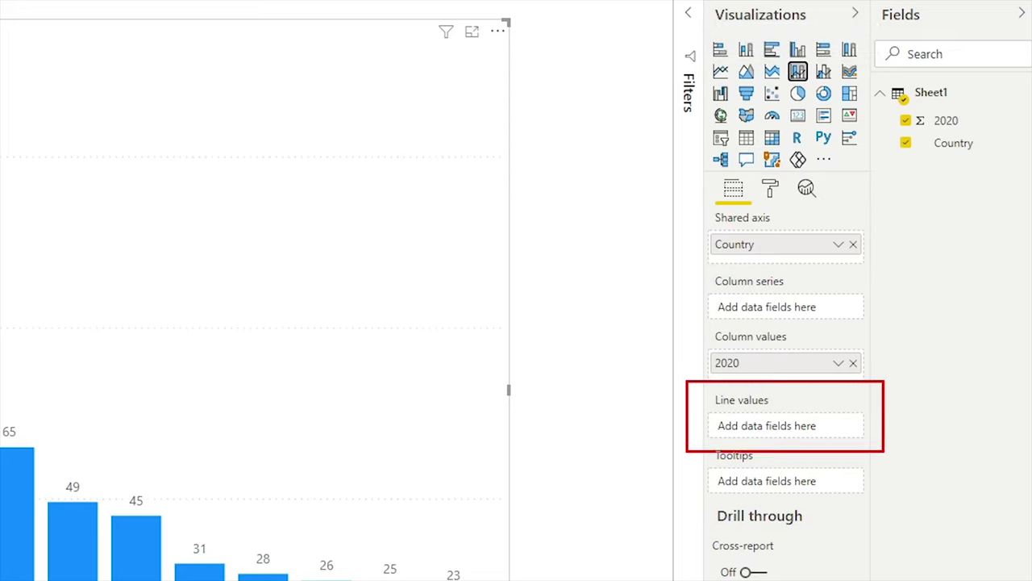
left_click(746, 49)
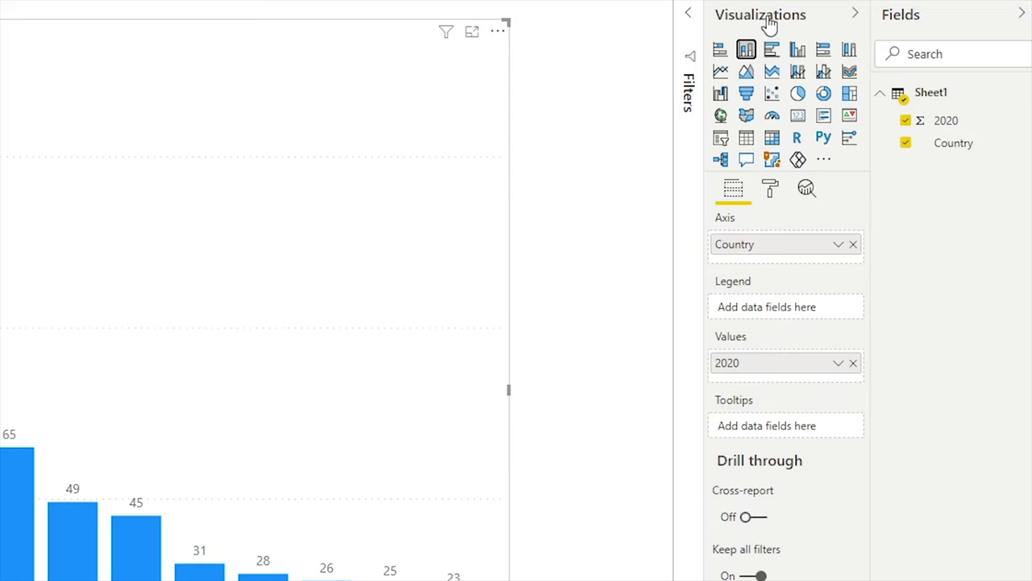
left_click(797, 73)
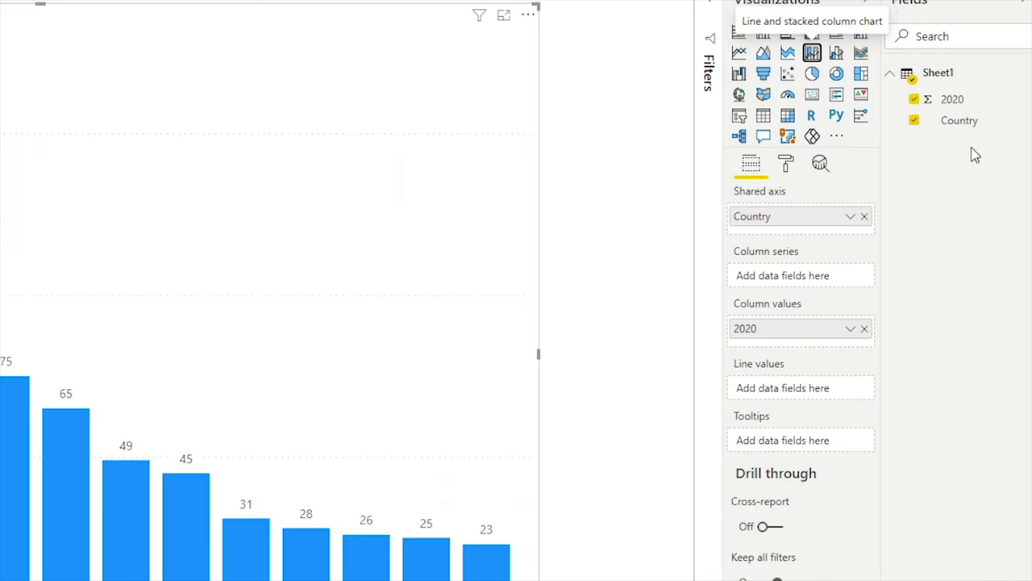
Step: Put the 2020 field in Line values so a 2020 line overlays the bars
left_click_drag(952, 101, 831, 401)
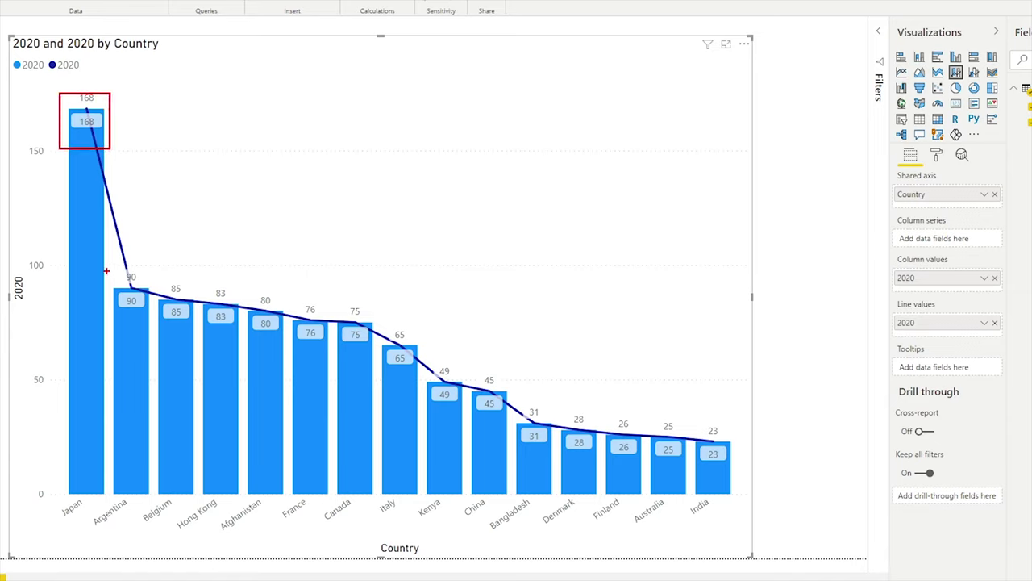
left_click_drag(108, 275, 735, 466)
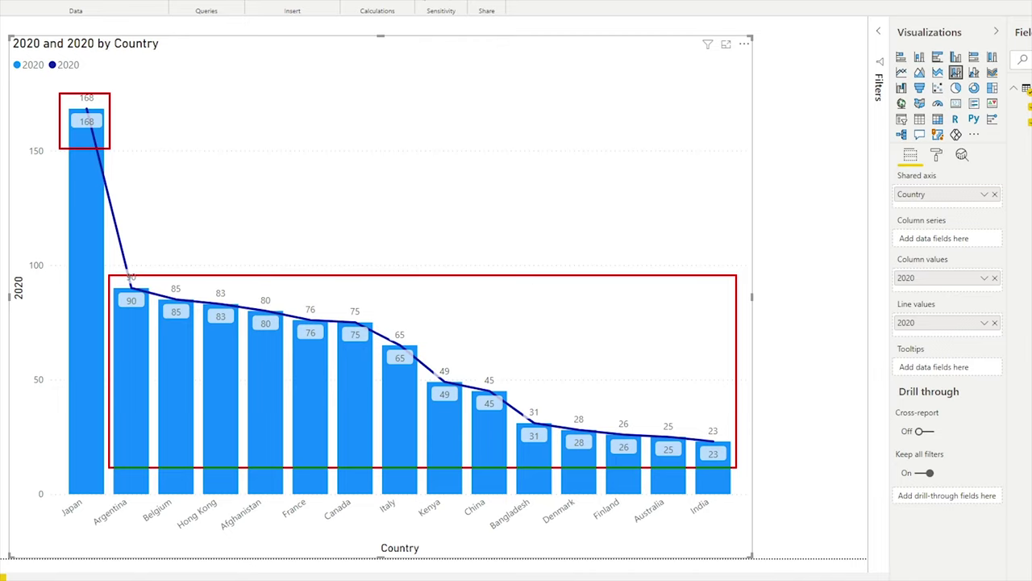
key("Escape")
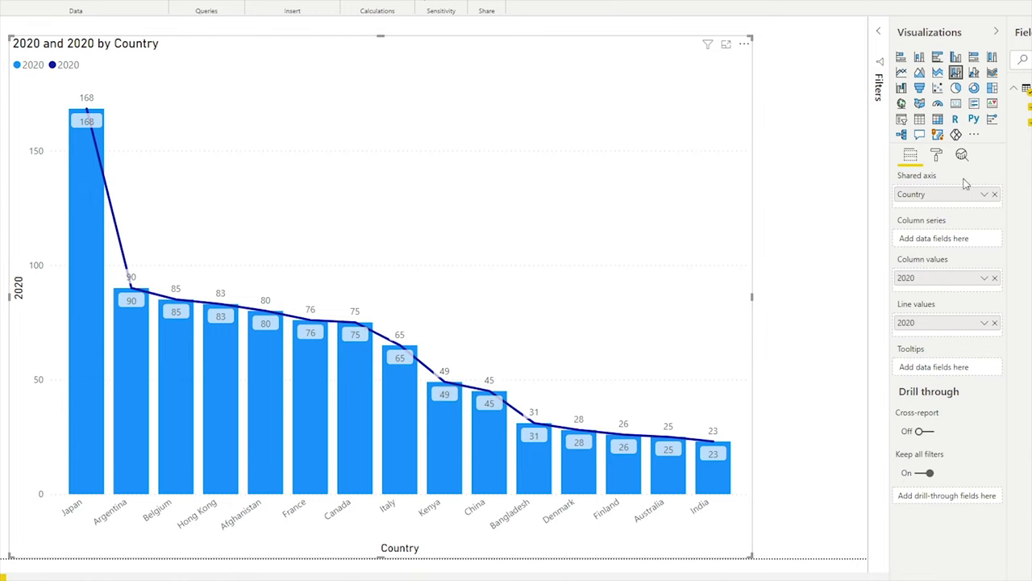
left_click_drag(875, 290, 1019, 345)
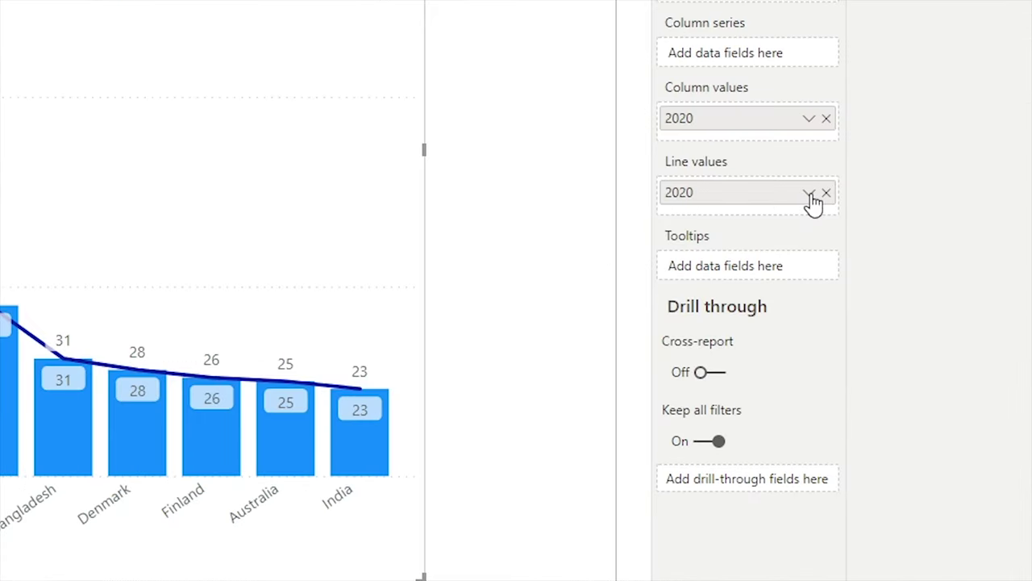
Step: Show the line's 2020 values as Percent of grand total, Japan 17.73% to India 2.42%
left_click(810, 194)
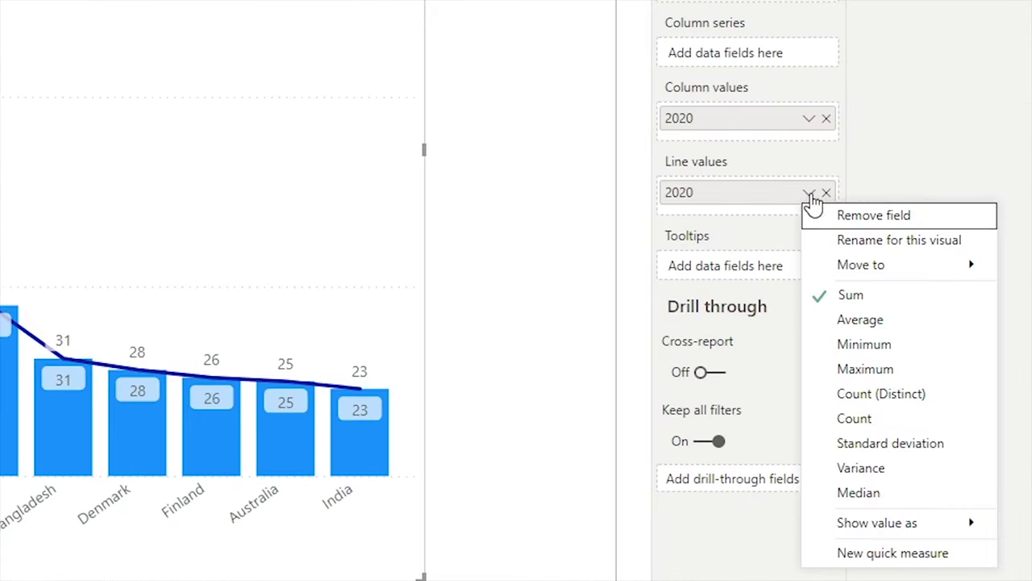
mouse_move(847, 523)
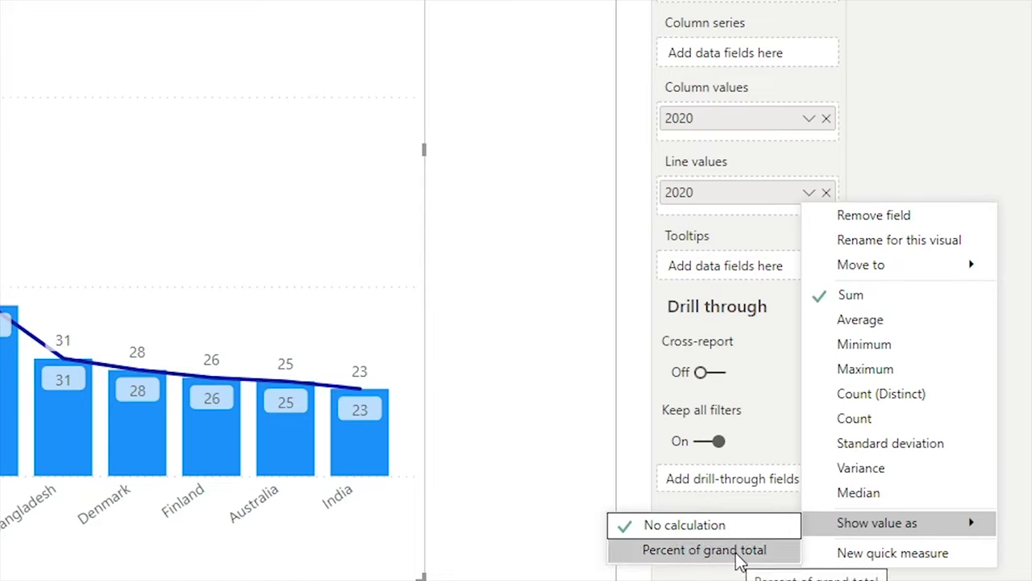
left_click(725, 552)
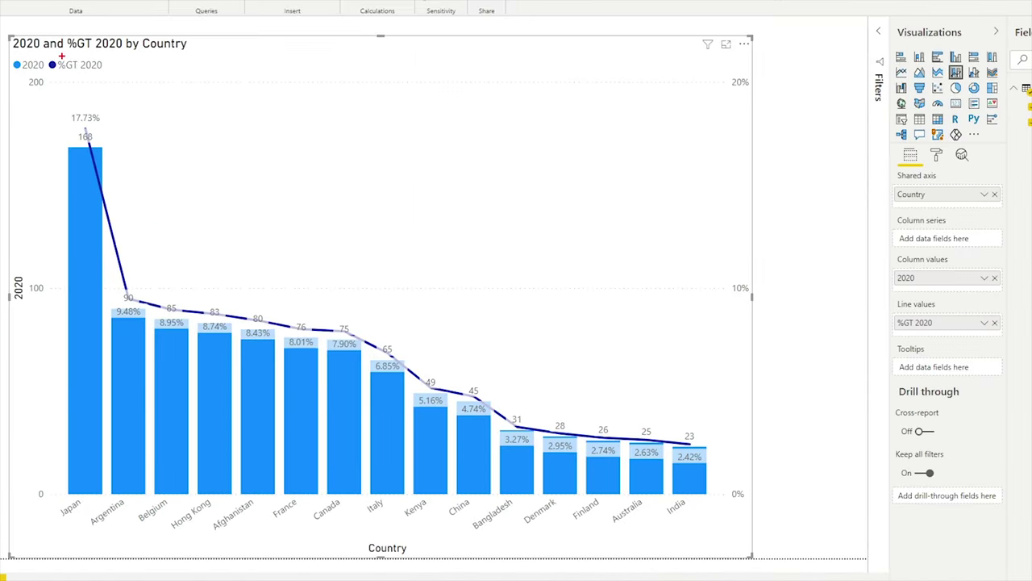
left_click_drag(56, 108, 109, 123)
mouse_move(107, 296)
left_mouse_down()
mouse_move(140, 336)
mouse_move(373, 367)
mouse_move(725, 479)
left_mouse_up()
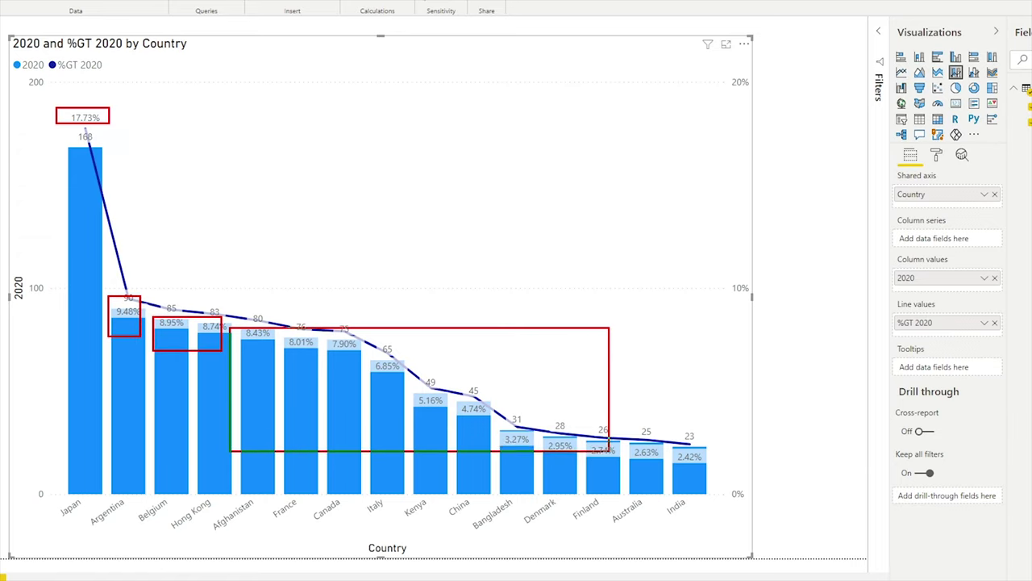
key("Escape")
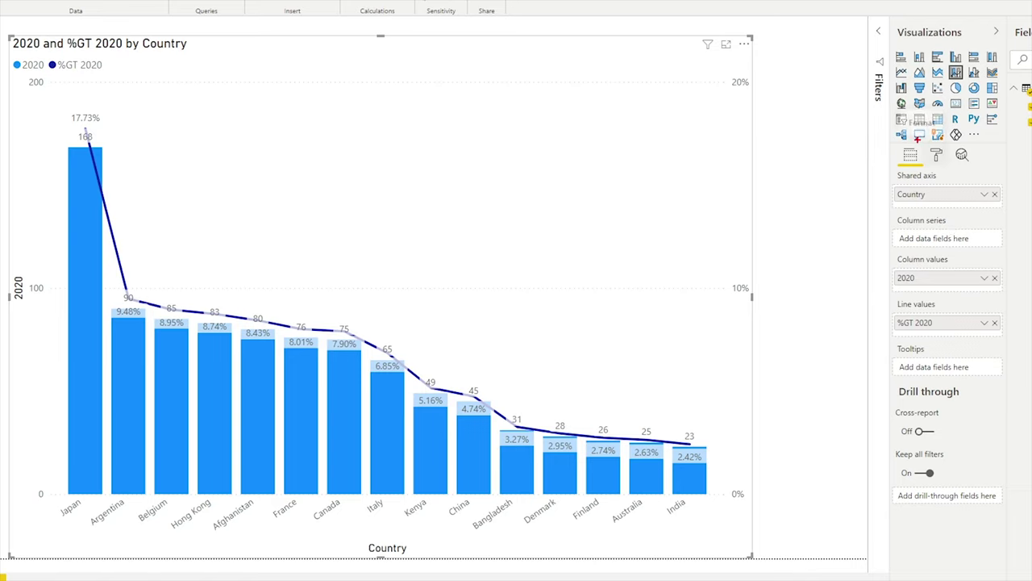
Step: Lower the line's Shapes stroke width from 3 to 0, leaving only percentage labels
left_click(937, 155)
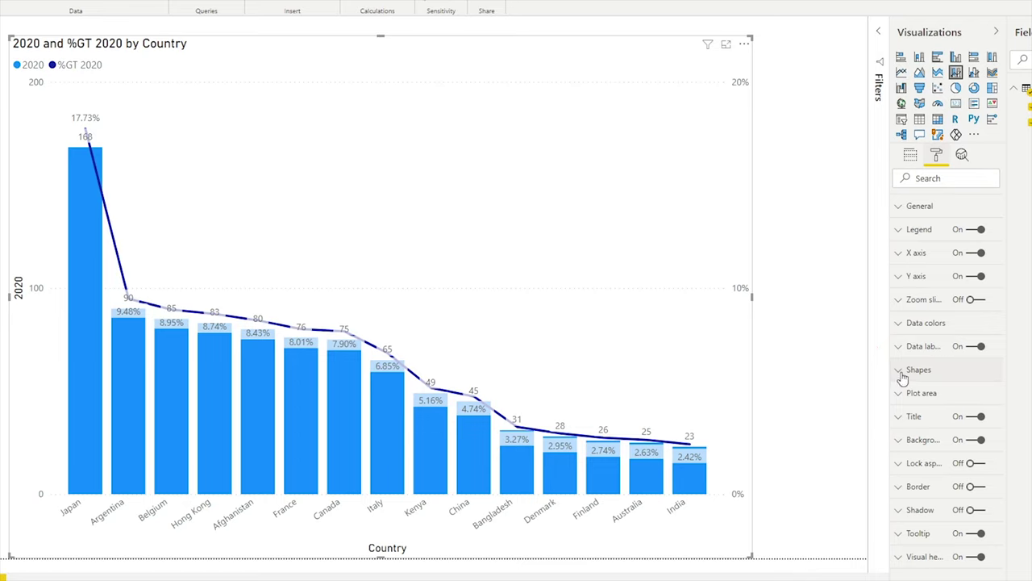
left_click(900, 376)
scroll(954, 442, "down", 1)
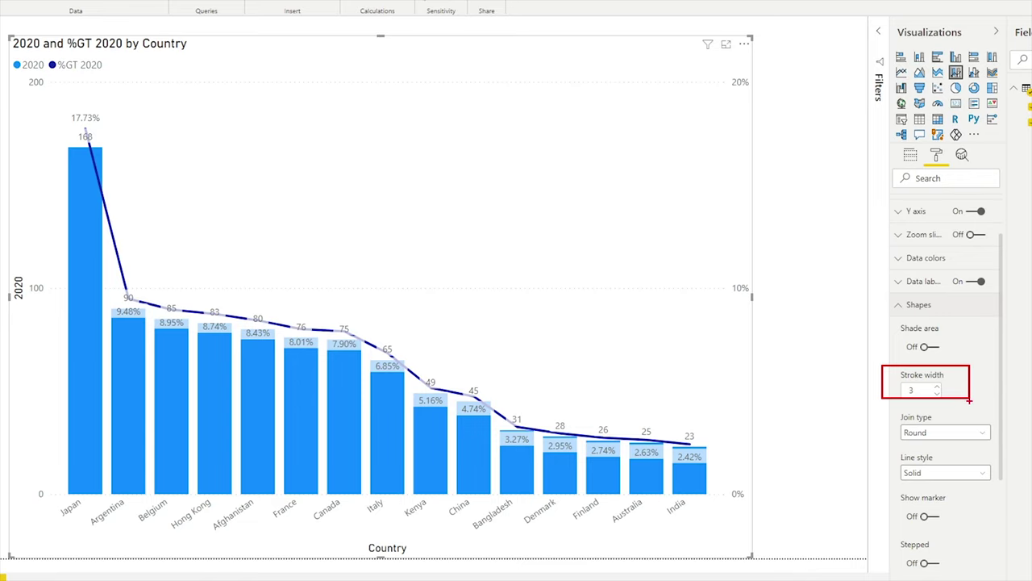
left_click(937, 395)
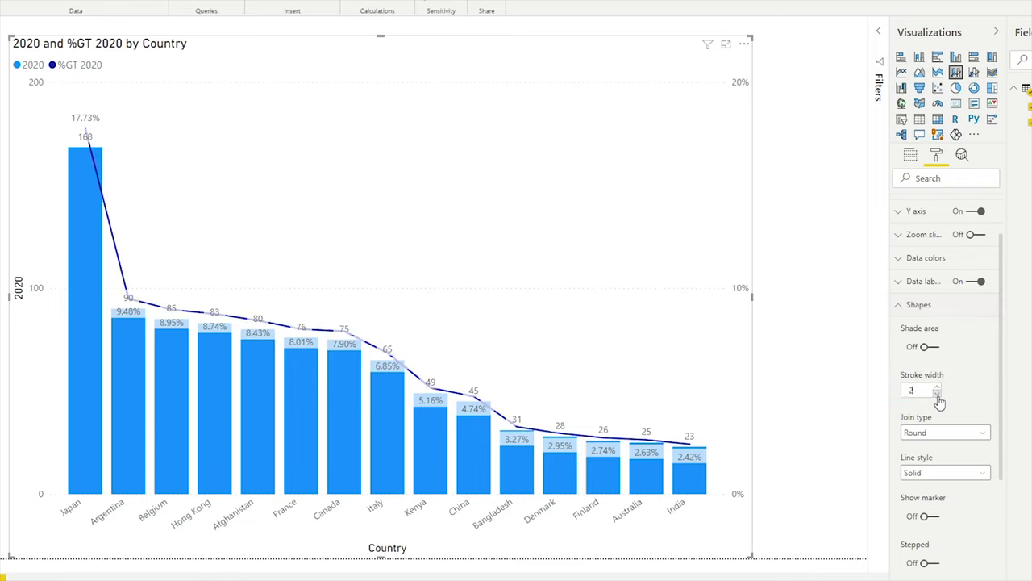
left_click(937, 394)
left_click(937, 394)
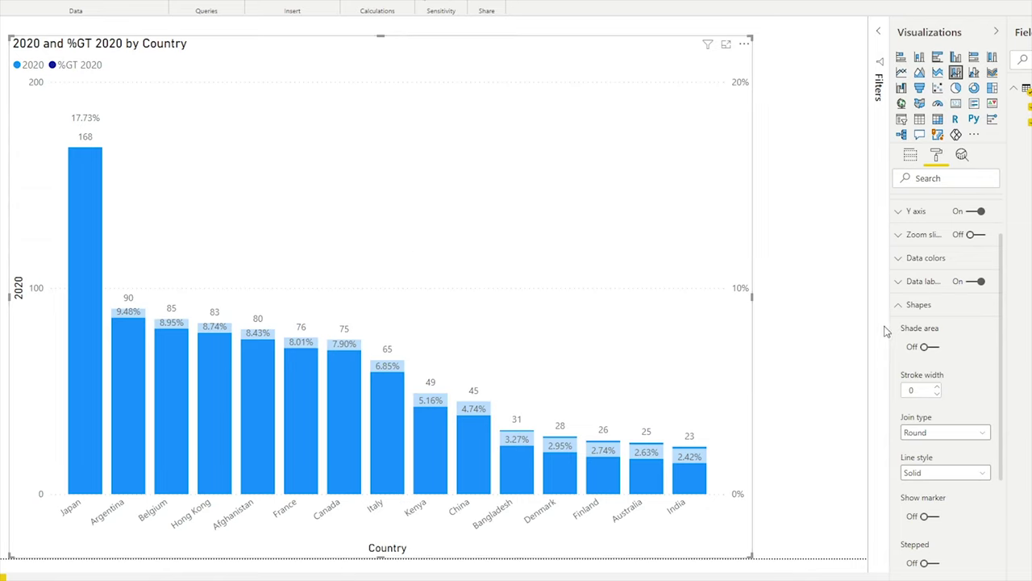
scroll(911, 343, "down", 3)
scroll(912, 343, "up", 3)
left_click(903, 307)
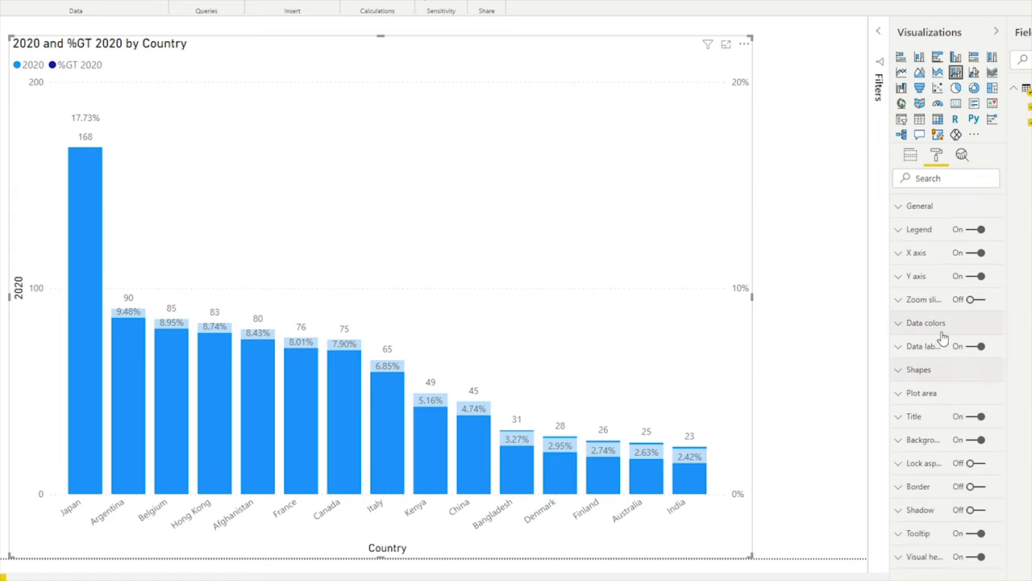
Step: Set the data label color to black
left_click(900, 346)
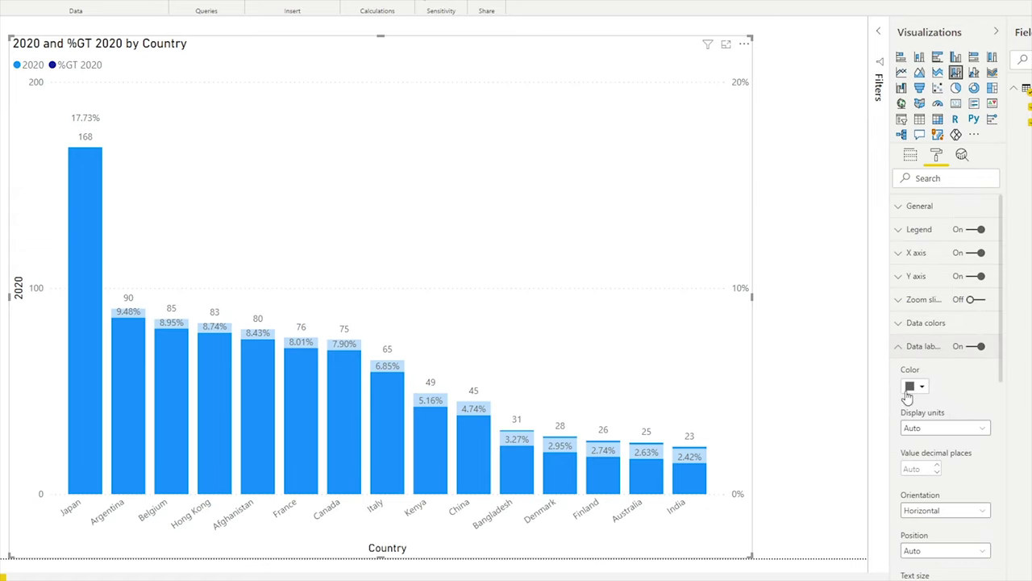
left_click_drag(892, 361, 953, 401)
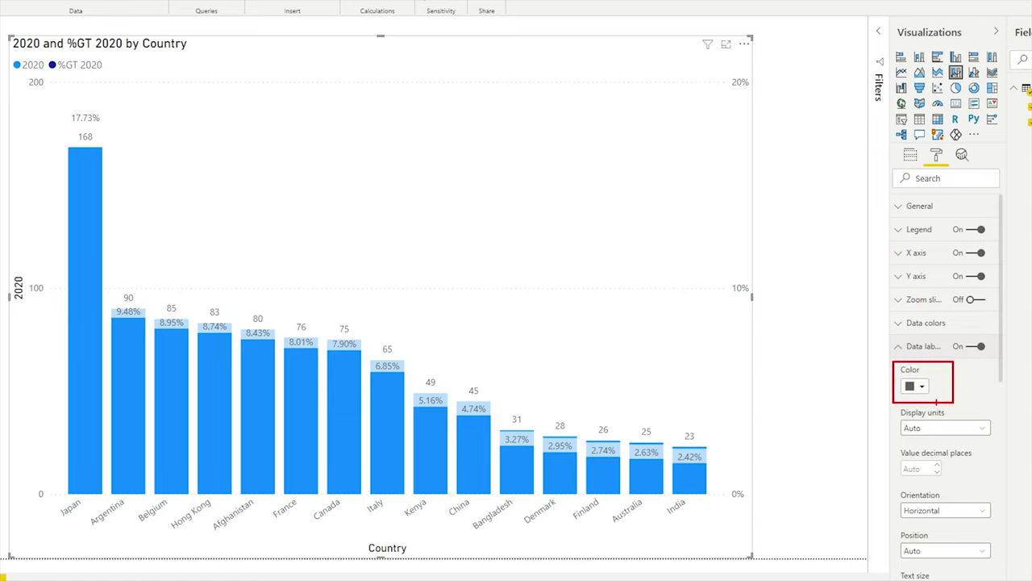
left_click(924, 388)
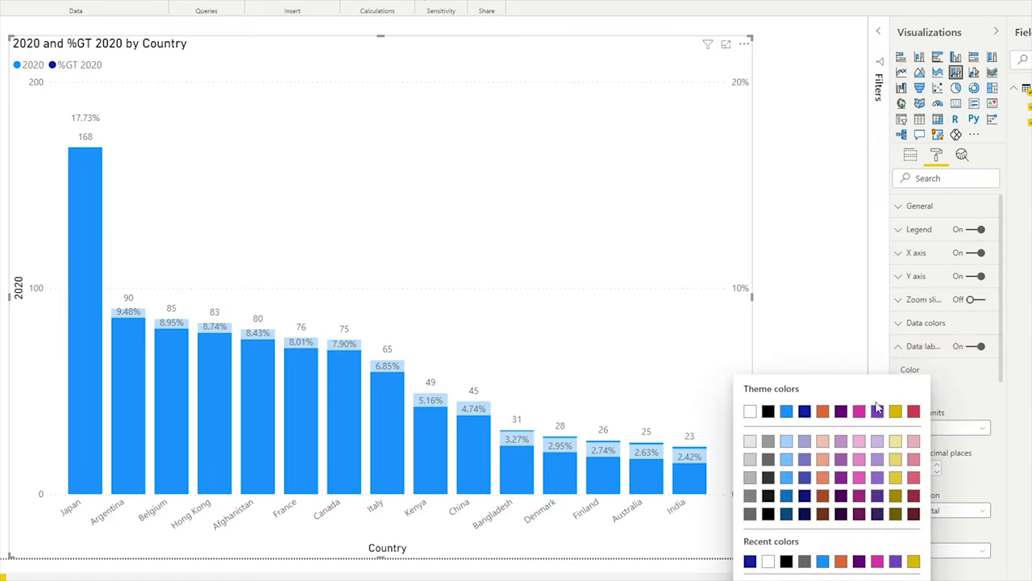
left_click(767, 411)
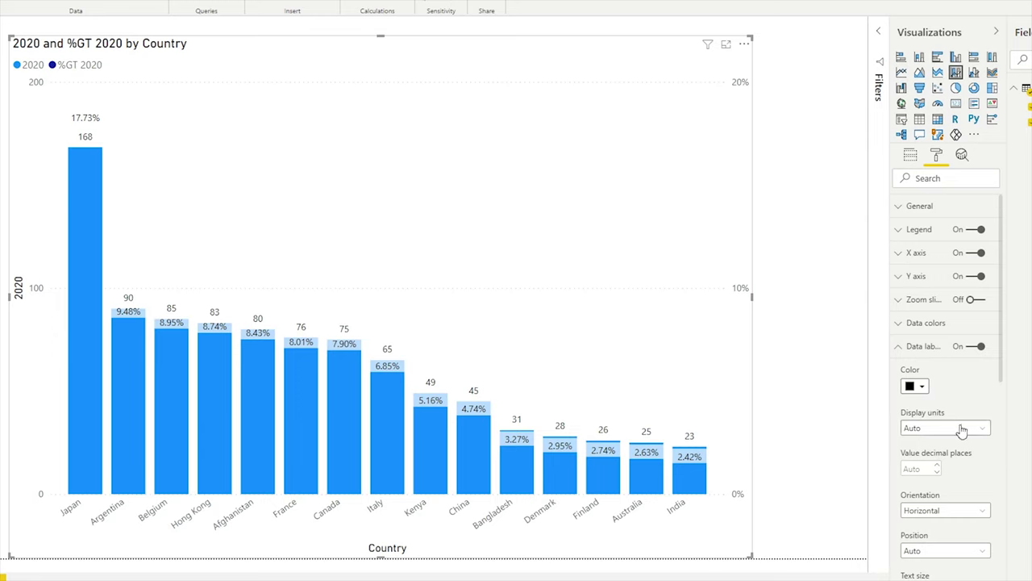
Step: Set data label position to Inside base so 2020 values sit at each bar's base
scroll(968, 420, "down", 2)
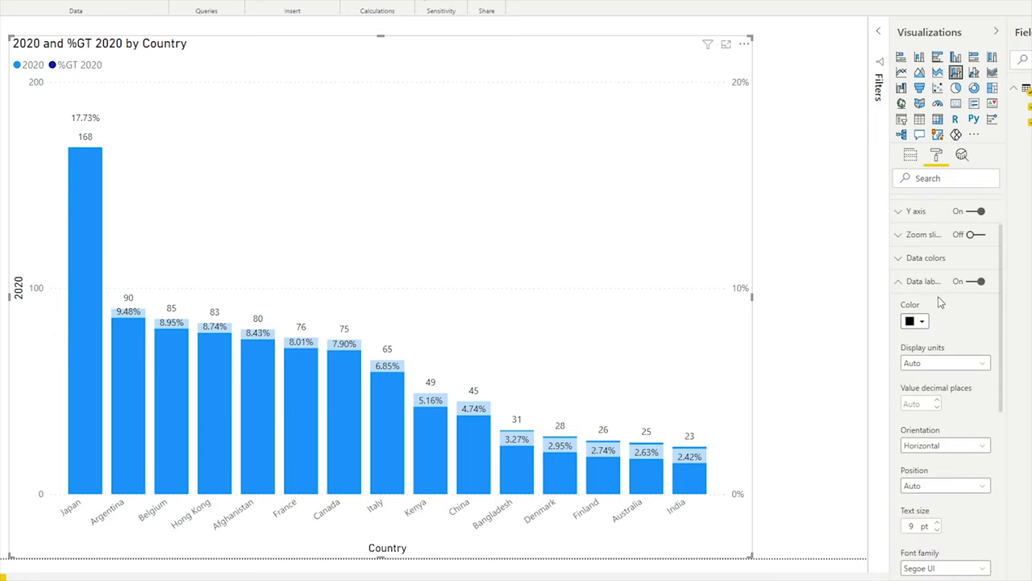
scroll(955, 341, "down", 2)
scroll(956, 339, "down", 2)
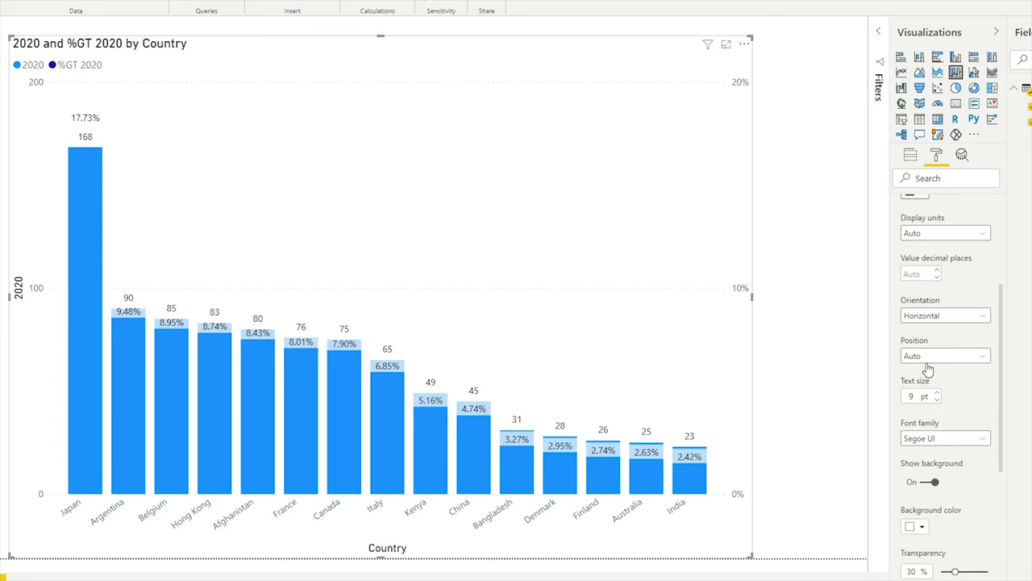
left_click_drag(884, 325, 1006, 371)
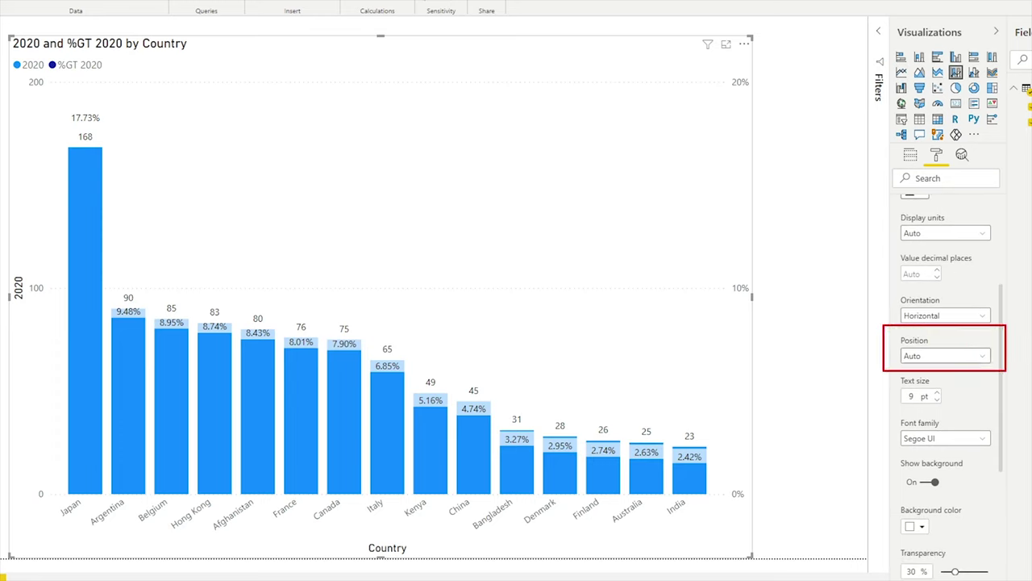
left_click(984, 358)
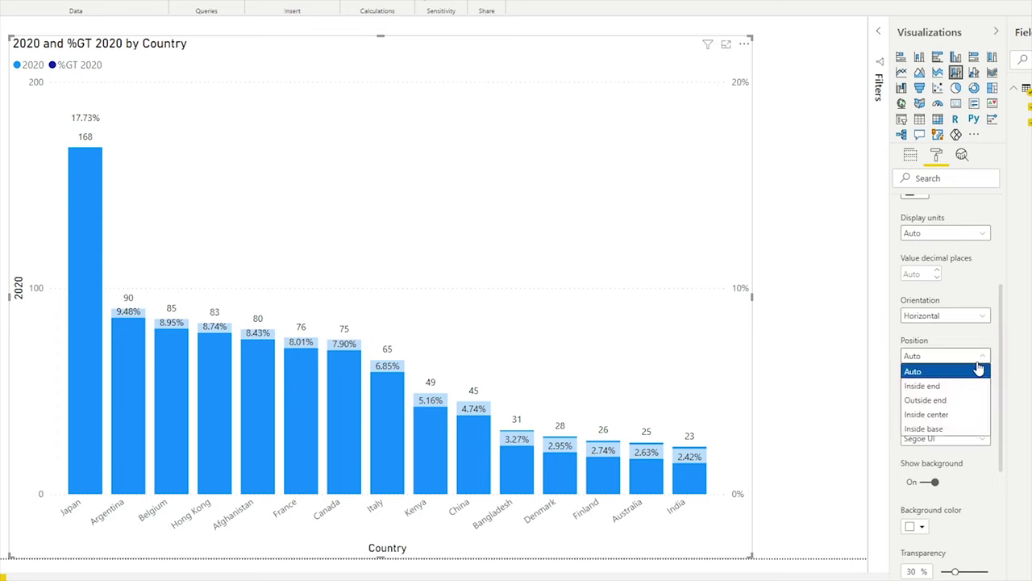
left_click(957, 430)
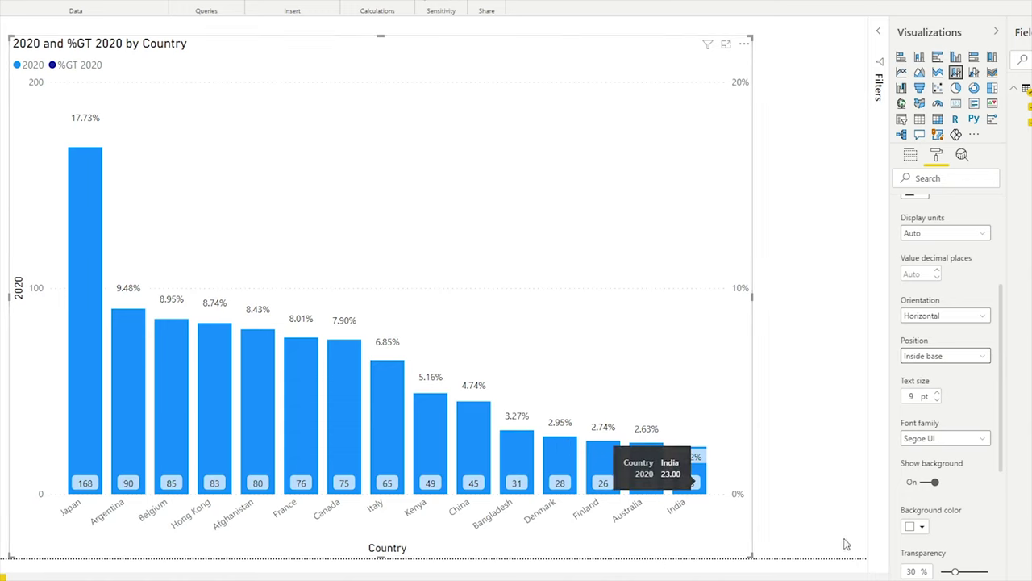
left_click_drag(39, 451, 713, 512)
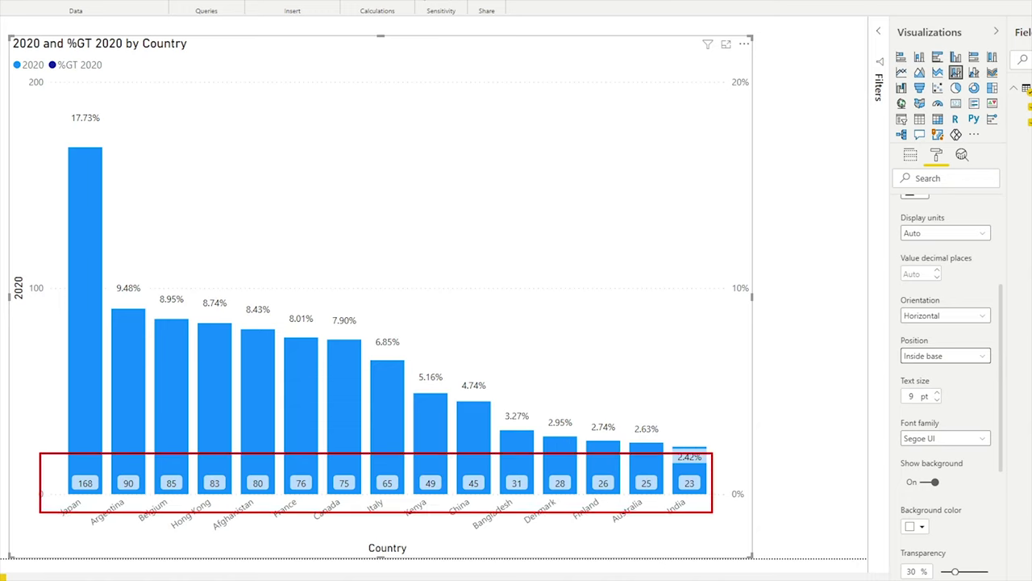
left_click_drag(56, 112, 123, 136)
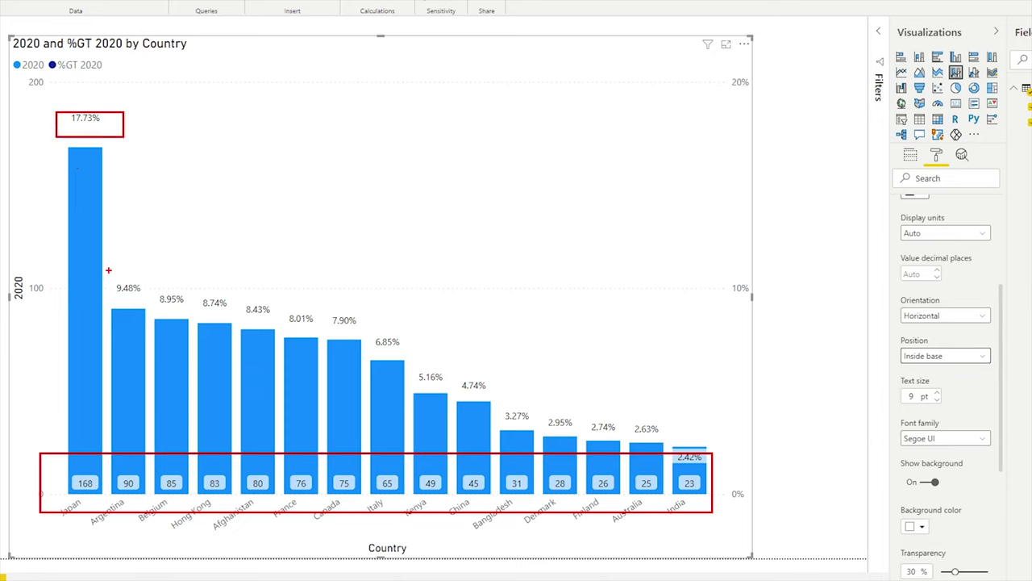
left_click_drag(108, 270, 713, 465)
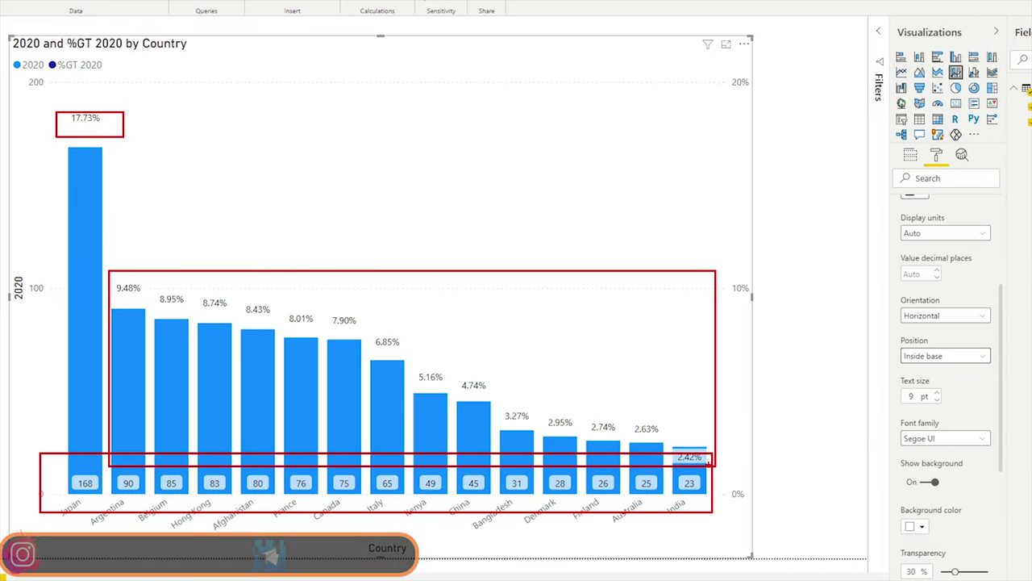
key("Escape")
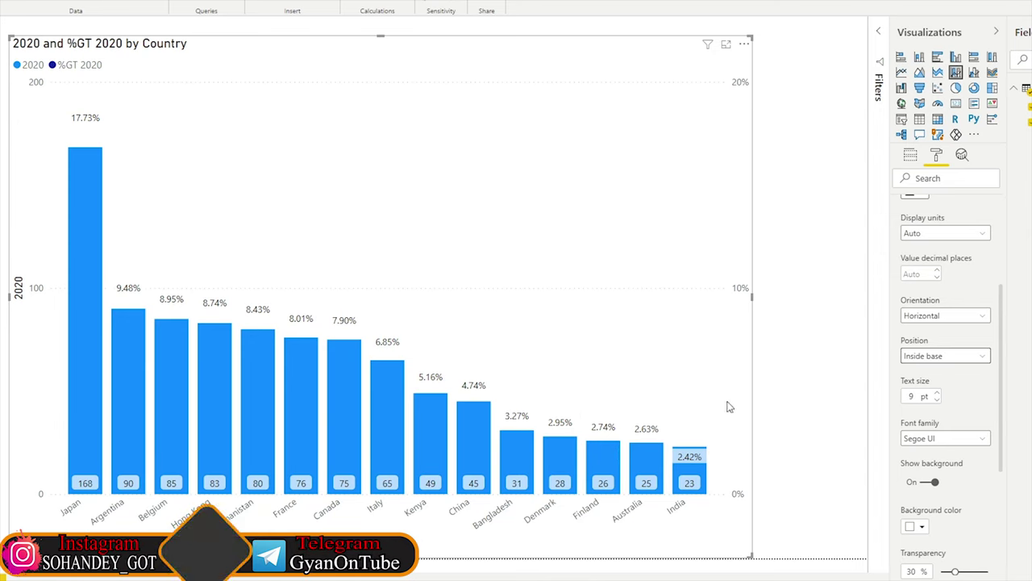
Step: Set the data label background transparency to 100% so the base value labels show no boxes
scroll(955, 484, "down", 3)
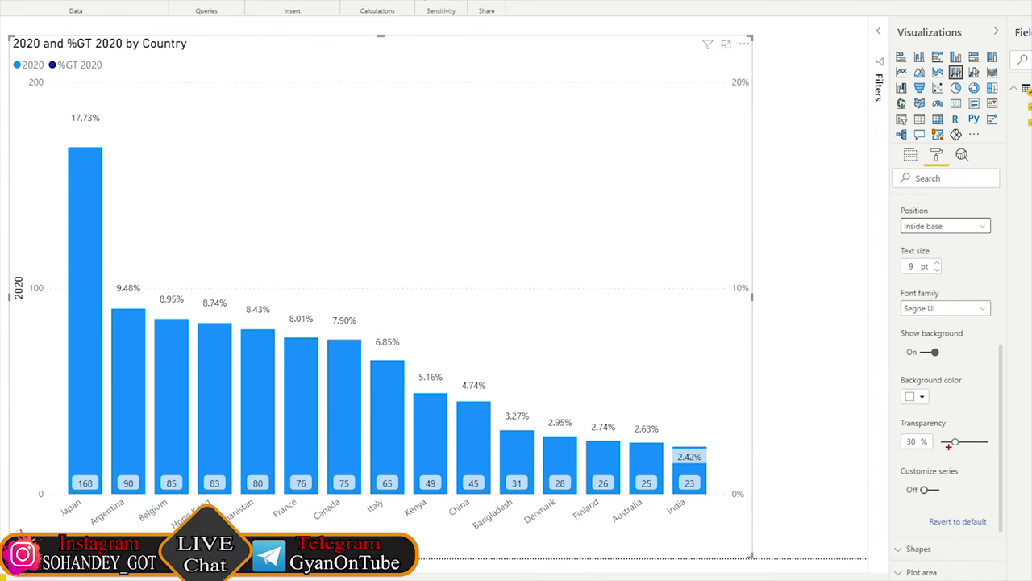
left_click_drag(895, 410, 999, 459)
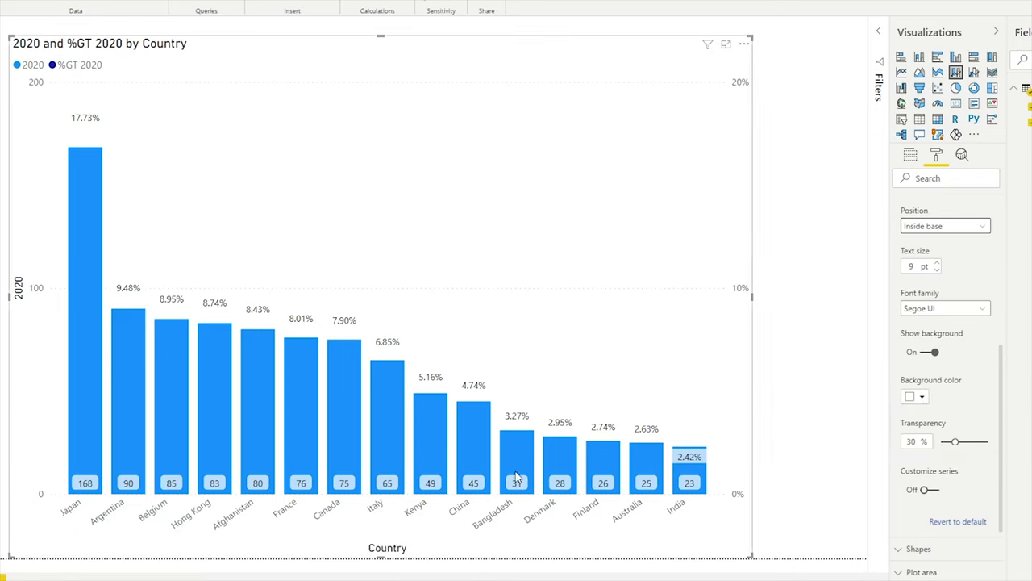
left_click_drag(501, 470, 533, 492)
left_click_drag(457, 471, 494, 493)
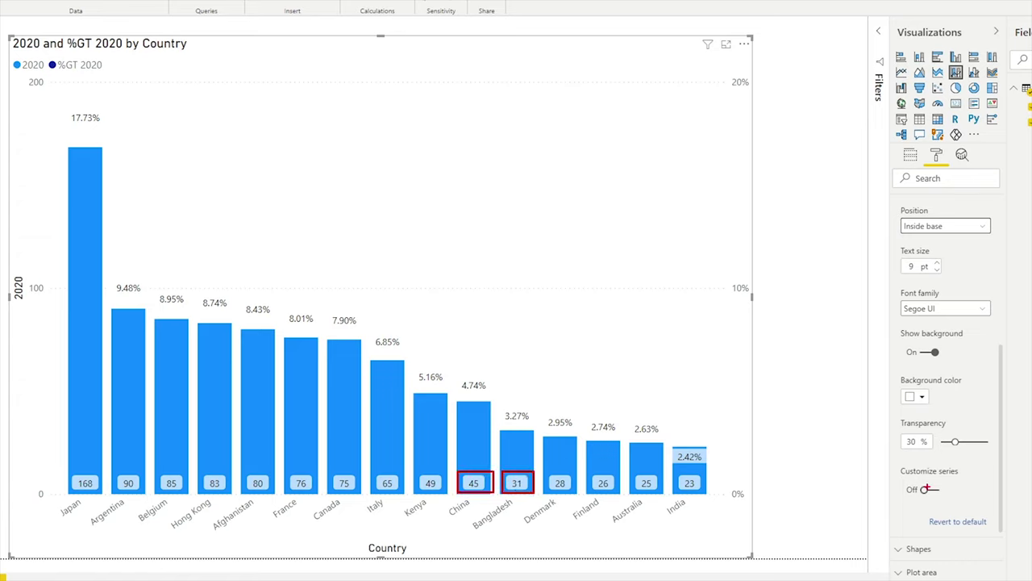
left_click_drag(955, 441, 992, 449)
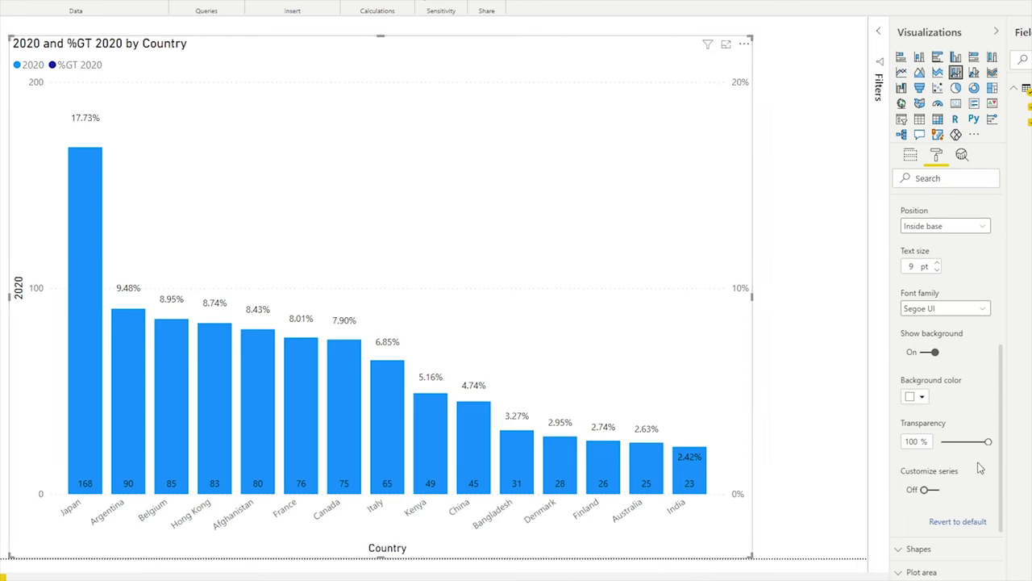
scroll(980, 468, "up", 5)
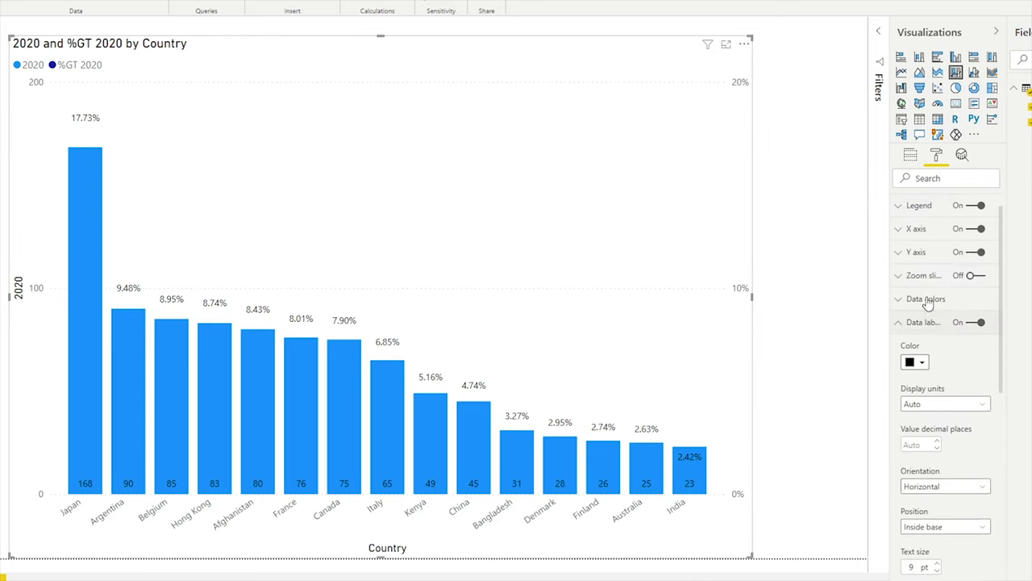
left_click(895, 348)
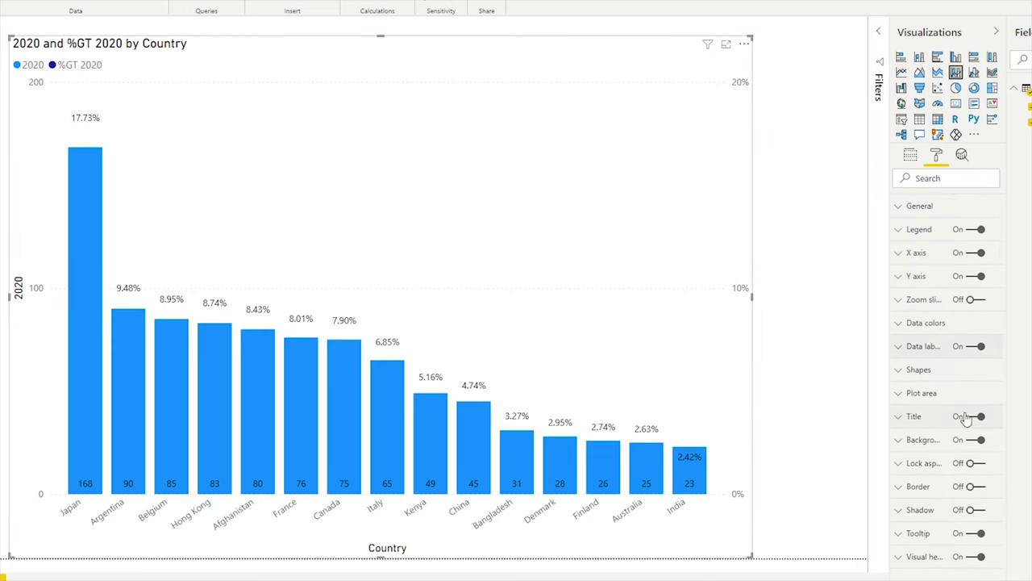
Step: Add the 2020 field to the Column series well to colour each country's bar separately
left_click(910, 157)
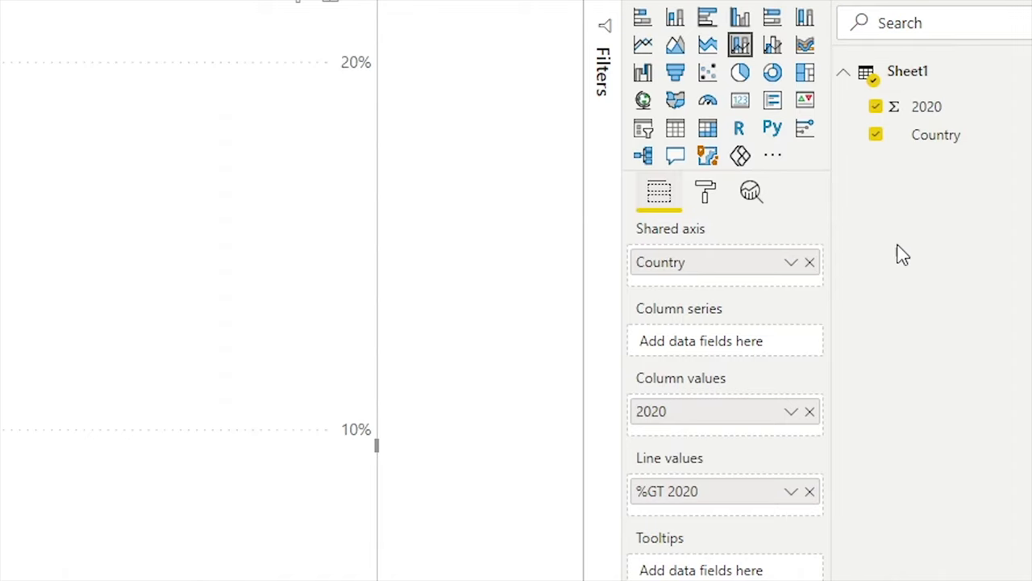
left_click_drag(933, 118, 726, 352)
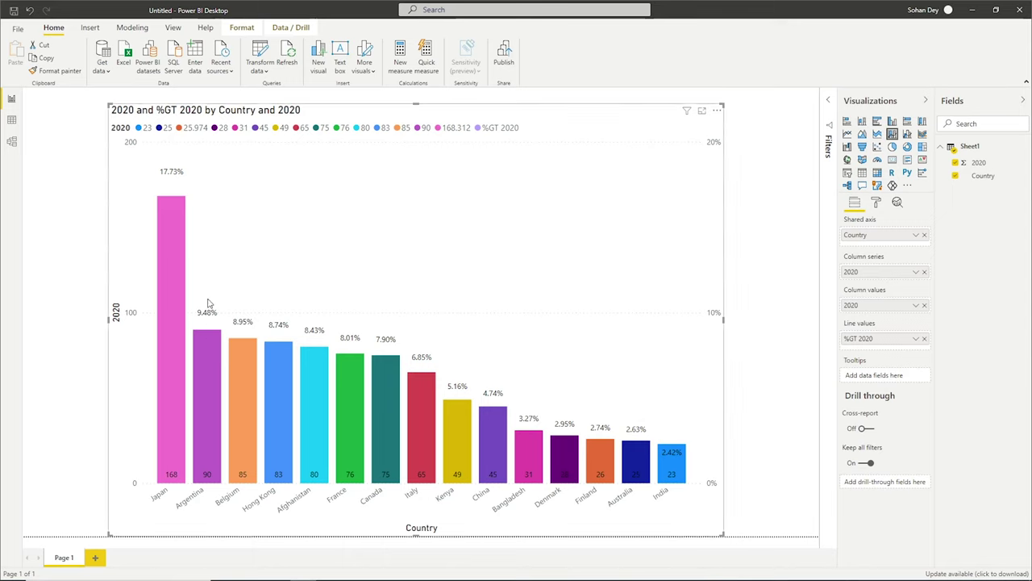
left_click_drag(144, 158, 205, 186)
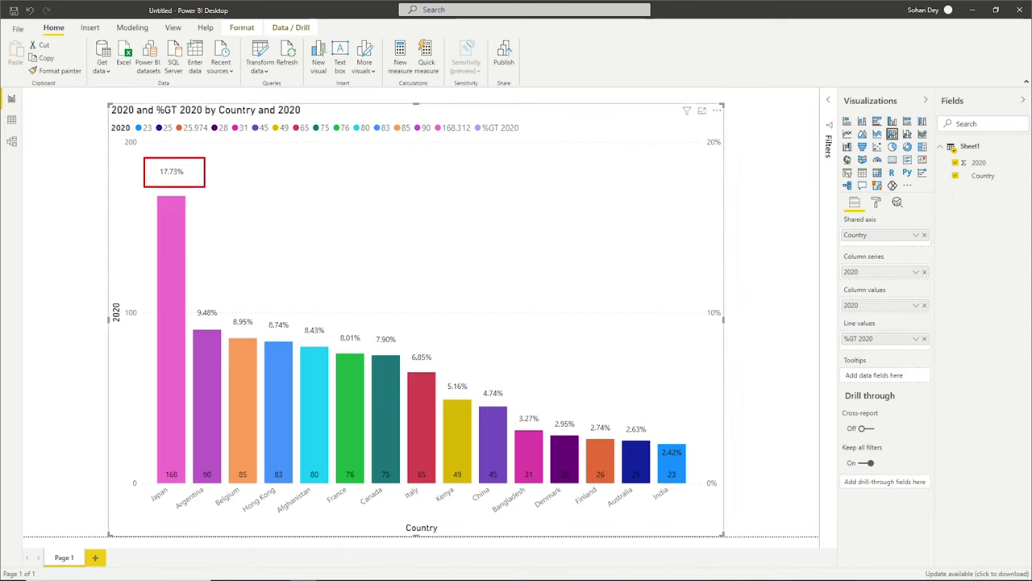
left_click_drag(156, 462, 189, 485)
mouse_move(838, 87)
left_mouse_down()
mouse_move(886, 158)
mouse_move(934, 196)
left_mouse_up()
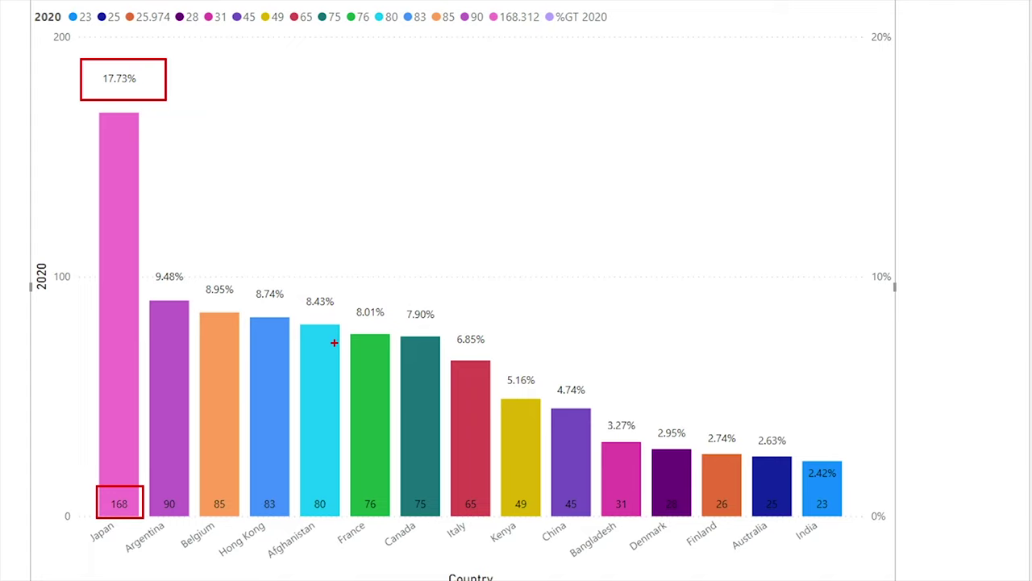
key("Escape")
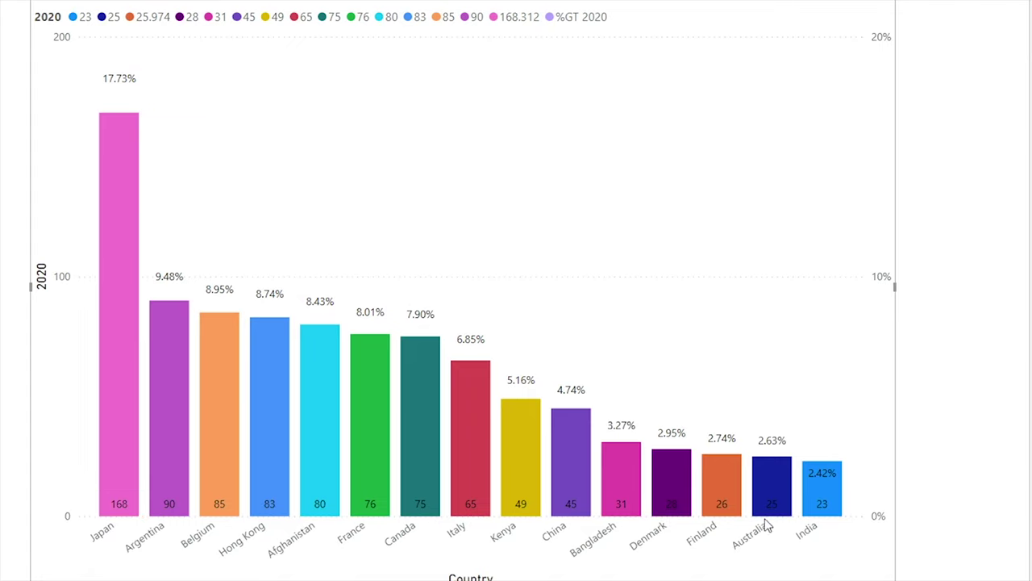
mouse_move(421, 520)
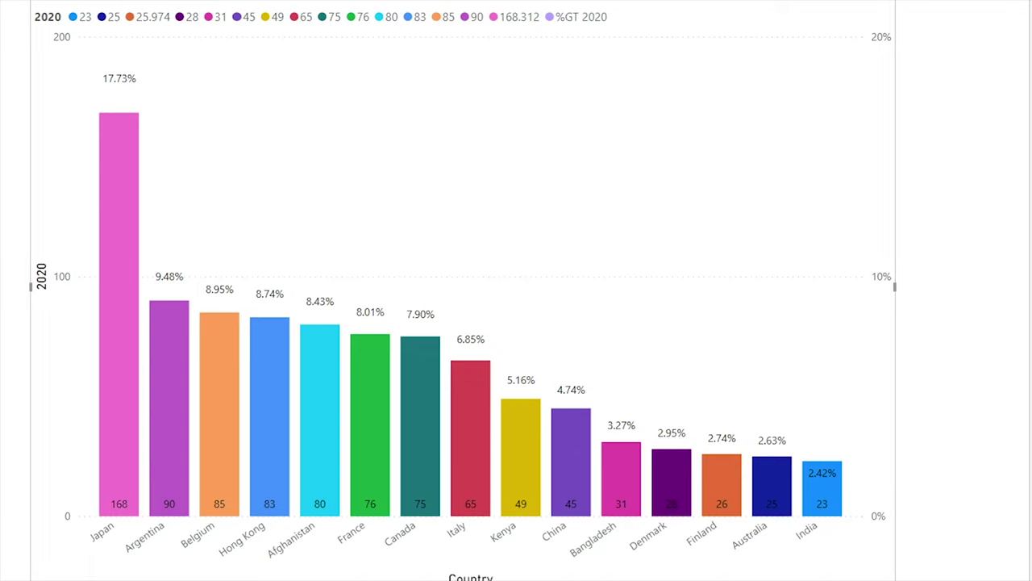
mouse_move(668, 479)
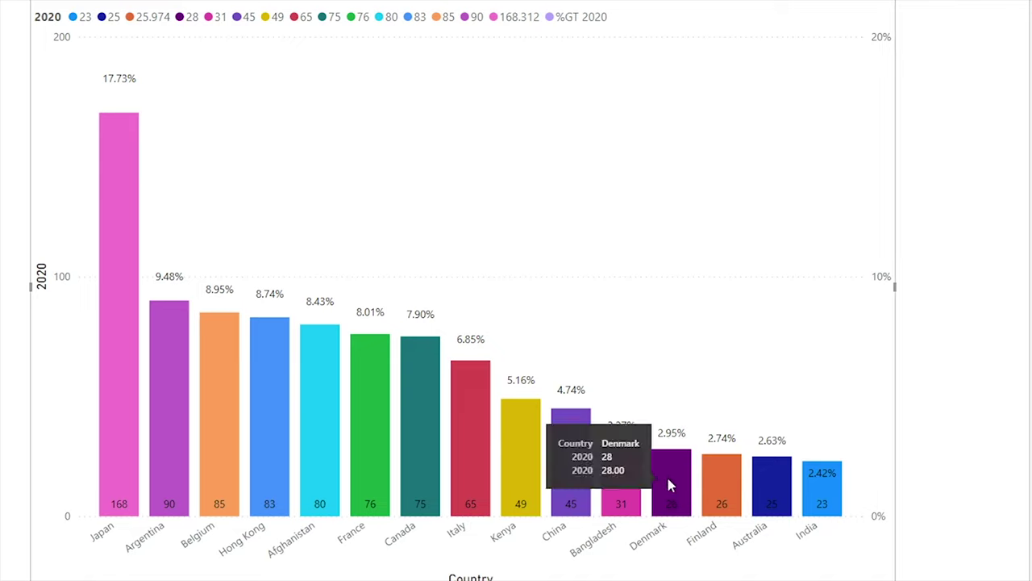